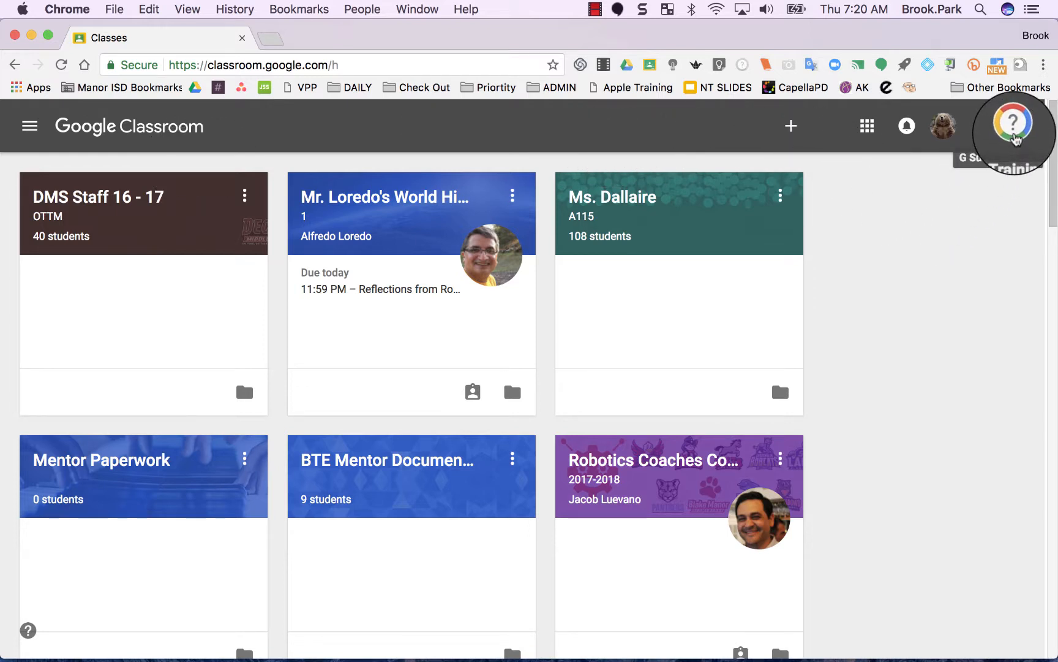
Step: View the G Suite Training lesson list and the Google apps list, closing each one
left_click(1014, 126)
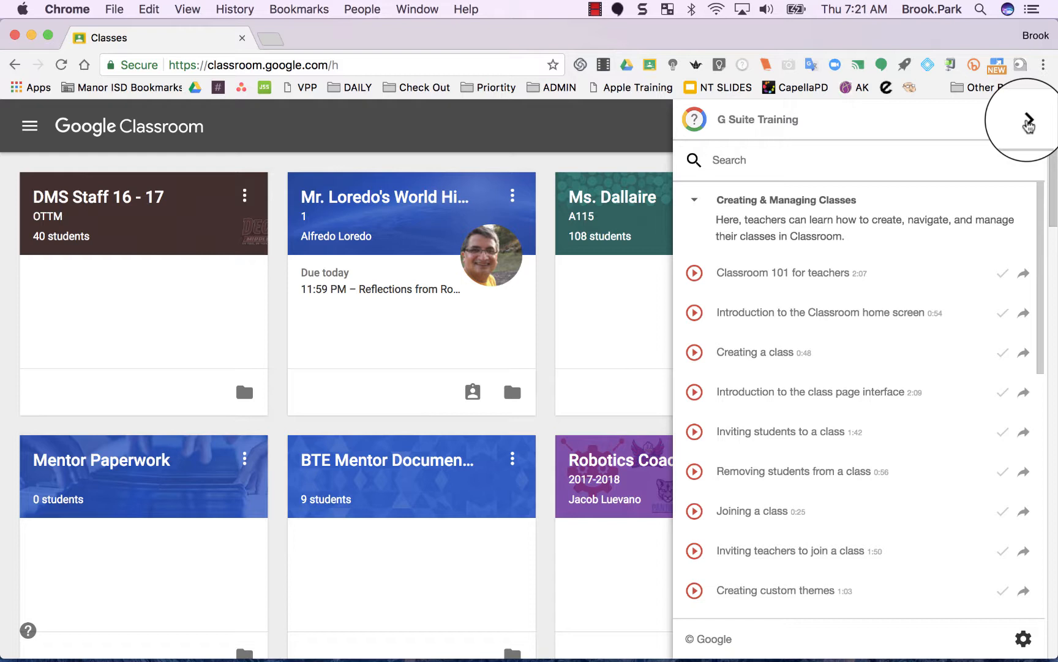
left_click(1029, 125)
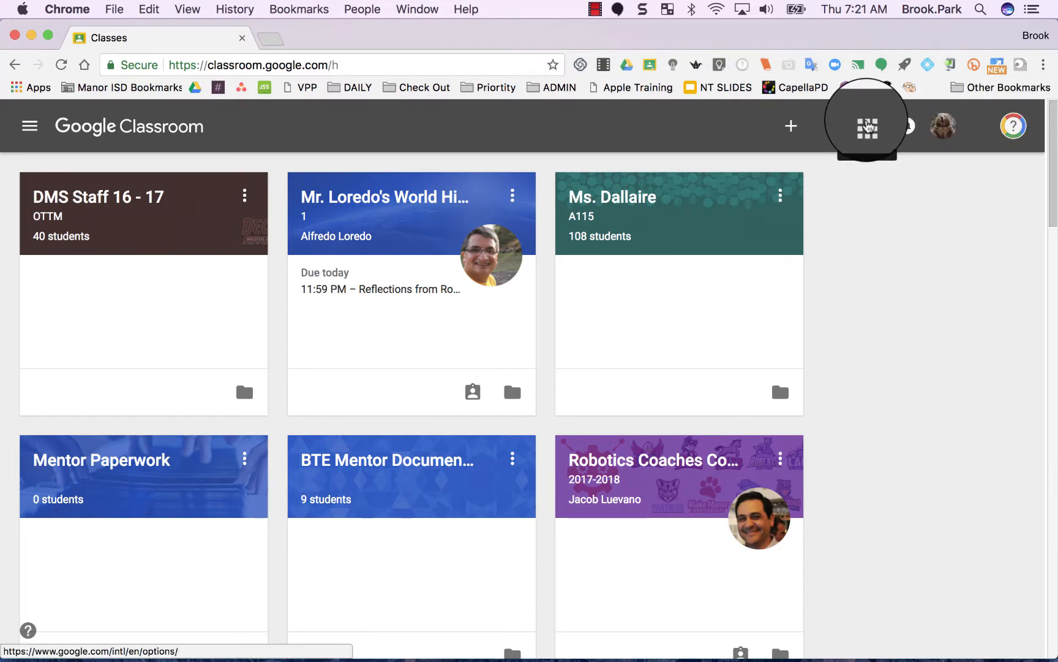
left_click(870, 134)
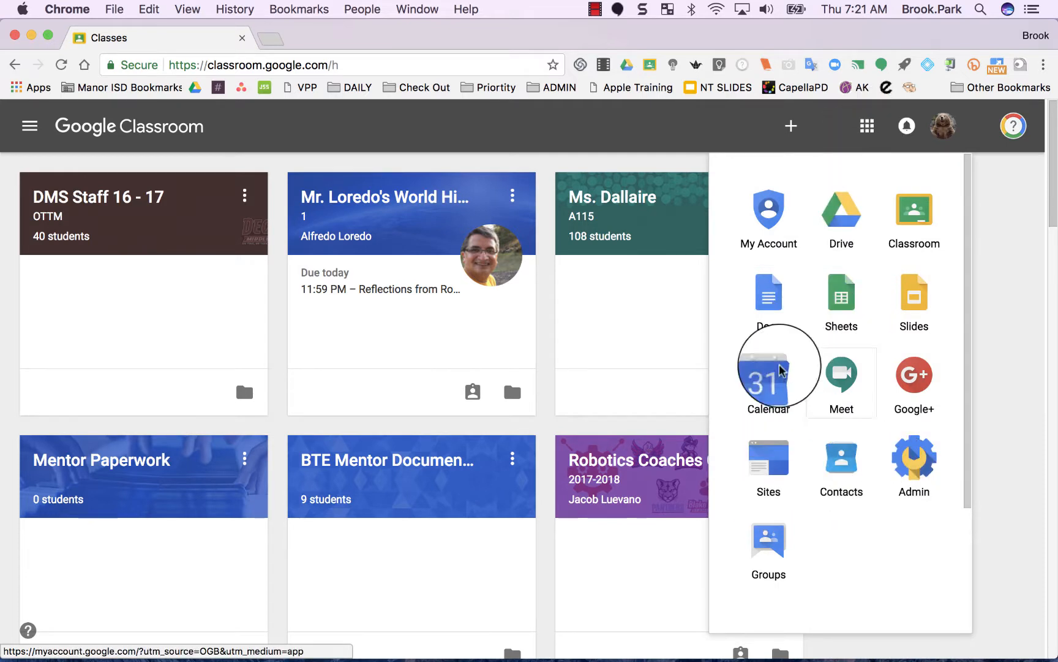
left_click(725, 142)
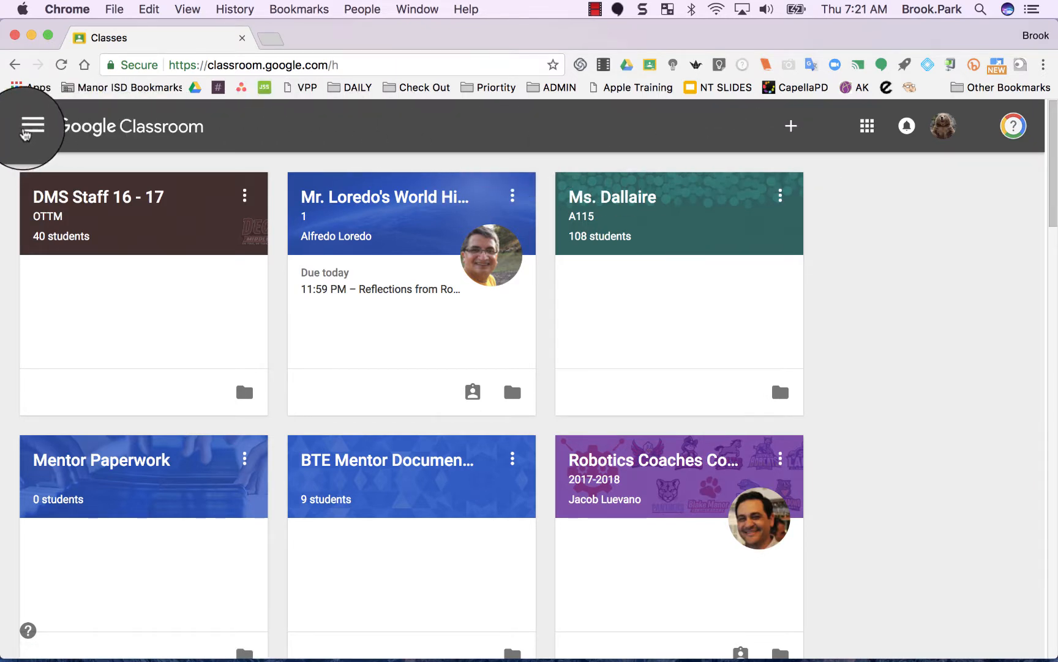
Step: Open the Classroom settings, turn on "Receive email notifications" and review the individual notification options
left_click(25, 133)
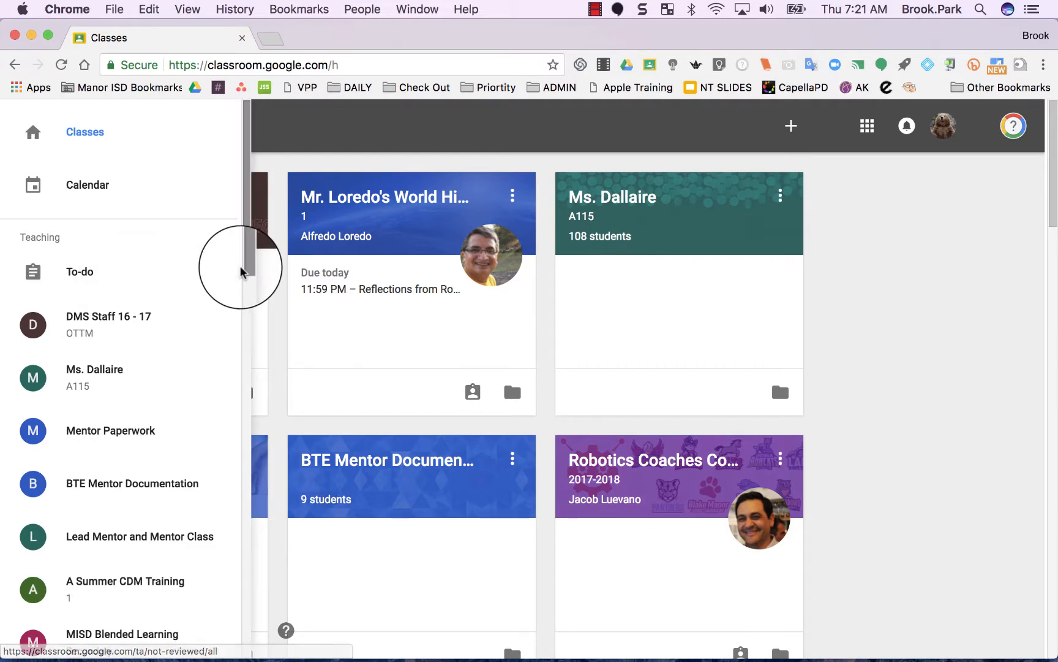
left_click_drag(244, 271, 187, 658)
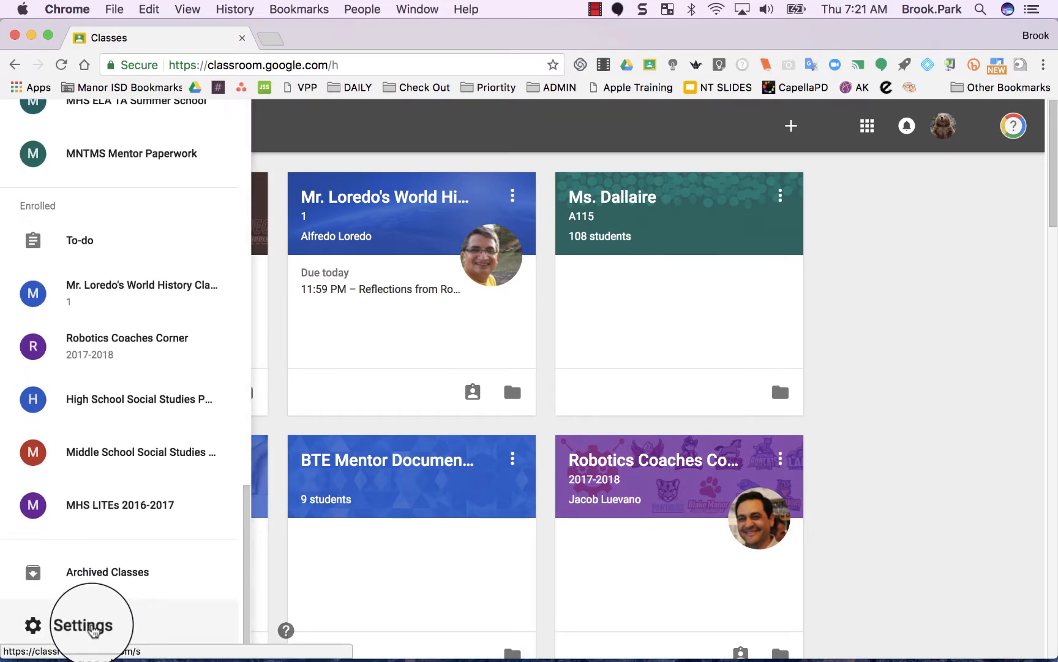
left_click(94, 631)
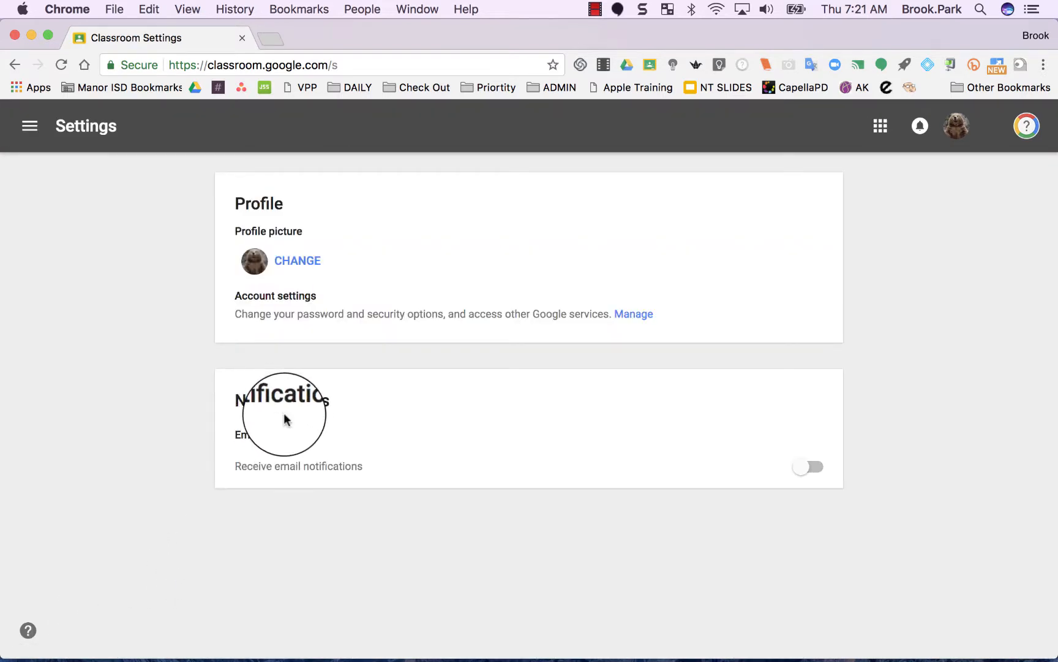
left_click(808, 467)
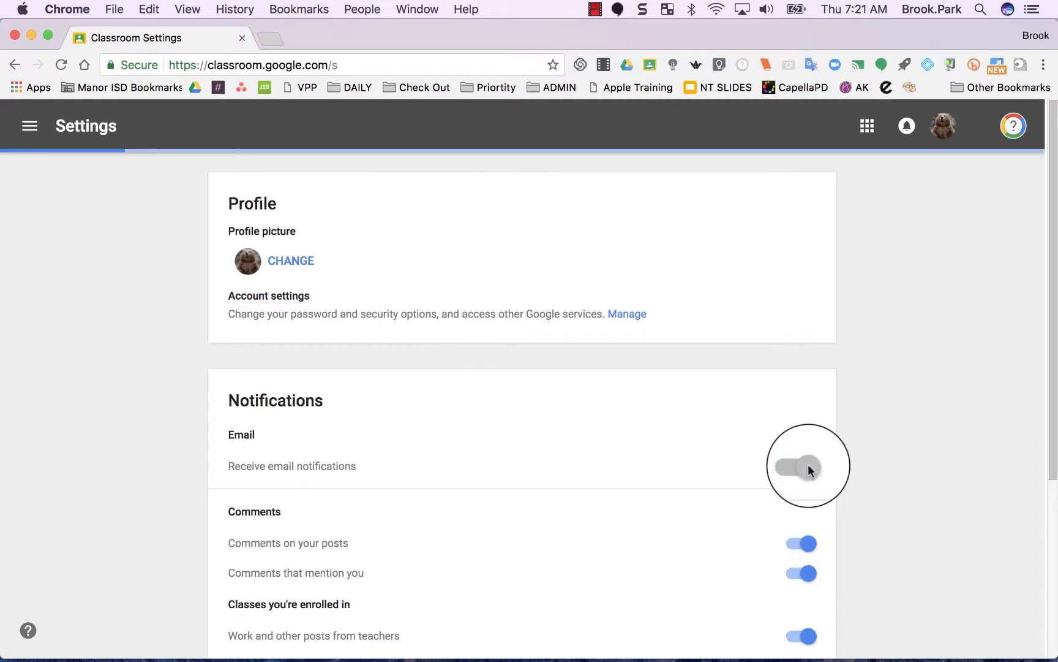
scroll(626, 493, "down", 3)
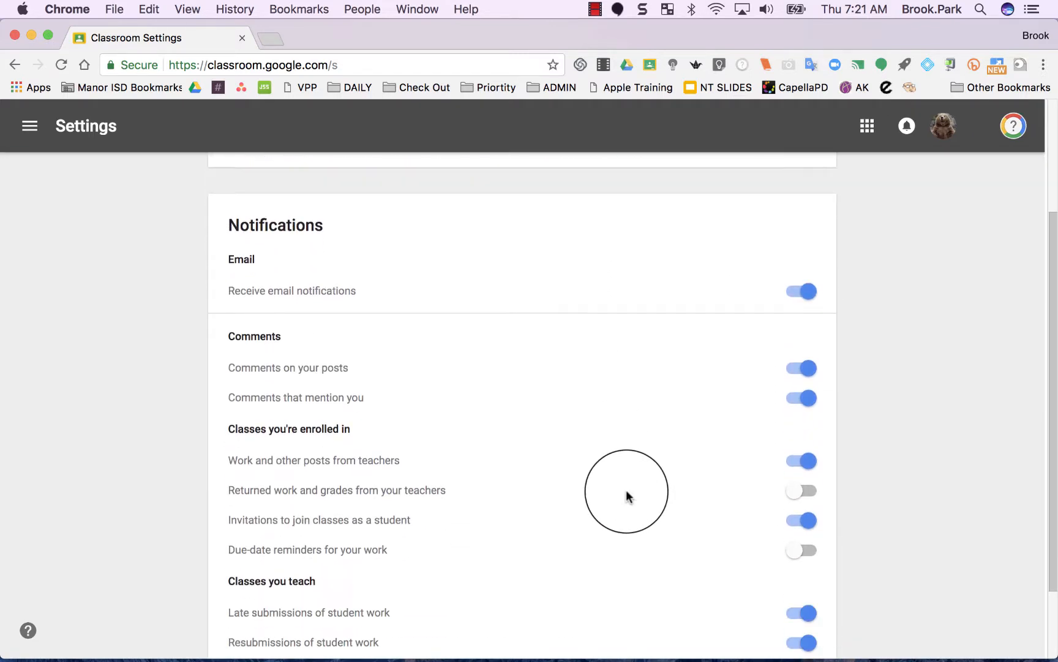
scroll(626, 493, "down", 2)
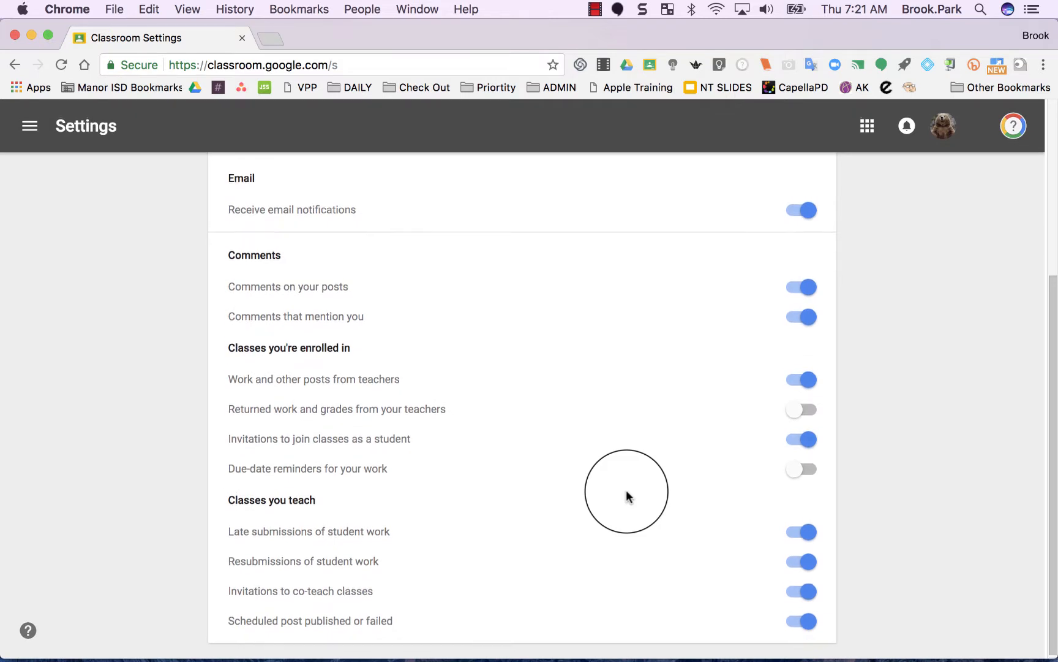
scroll(626, 495, "up", 1)
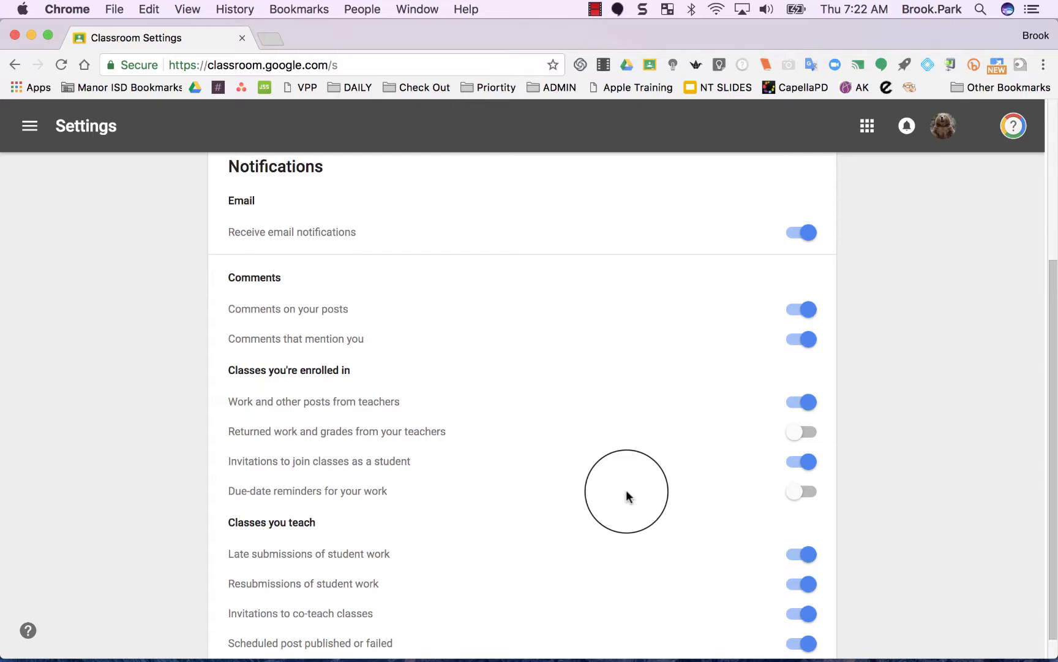
Step: Turn off the "Comments on your posts" notification and the overall "Receive email notifications" setting
left_click(804, 309)
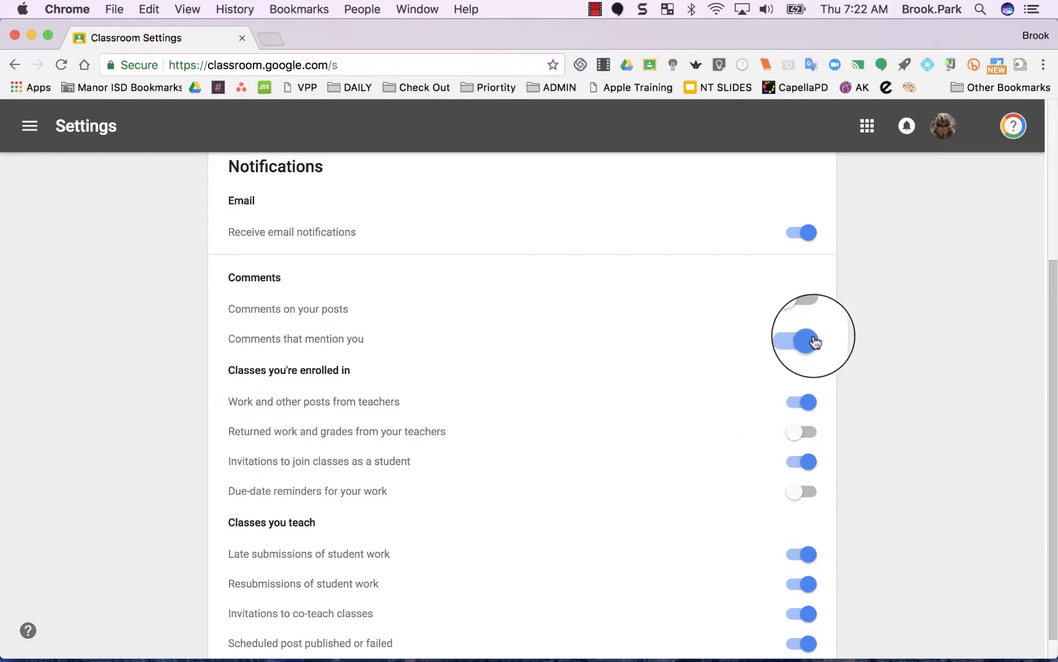
scroll(791, 491, "down", 1)
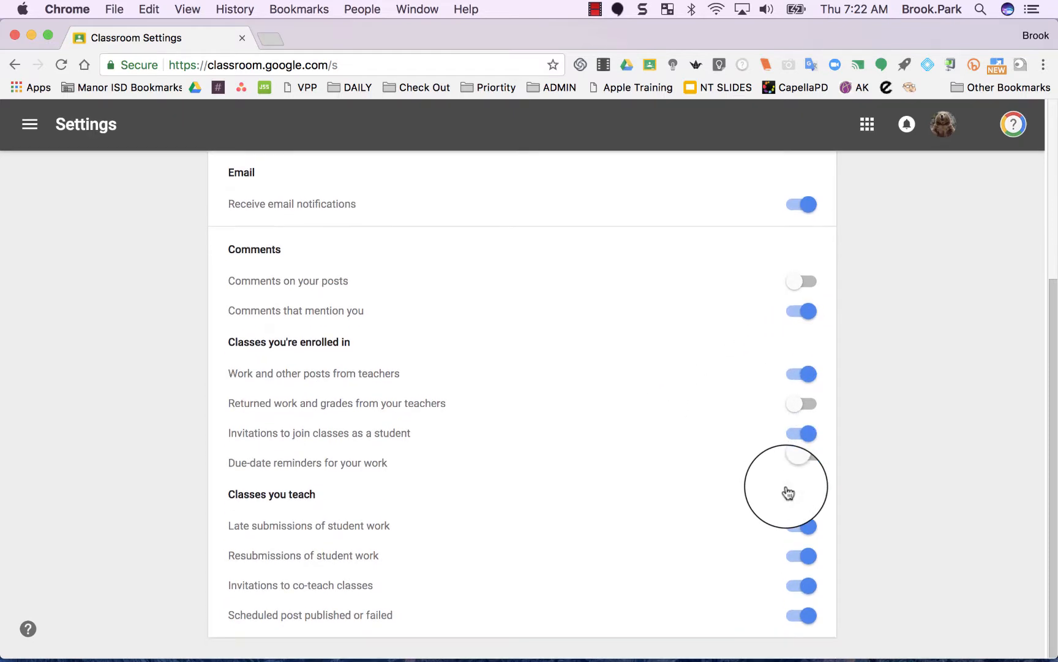
scroll(803, 570, "up", 5)
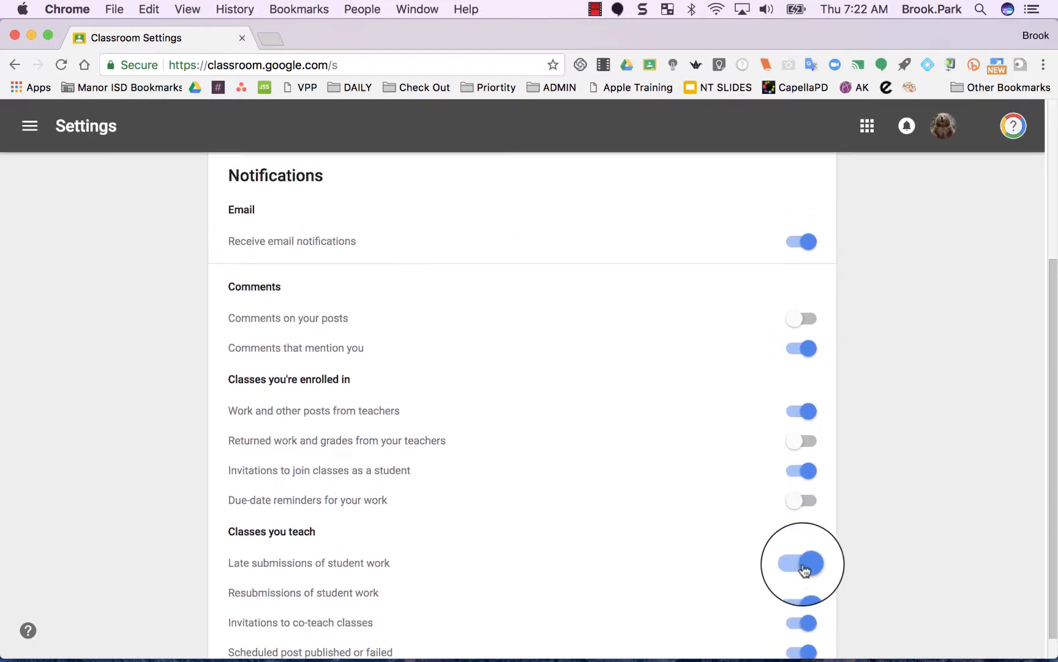
scroll(805, 569, "up", 4)
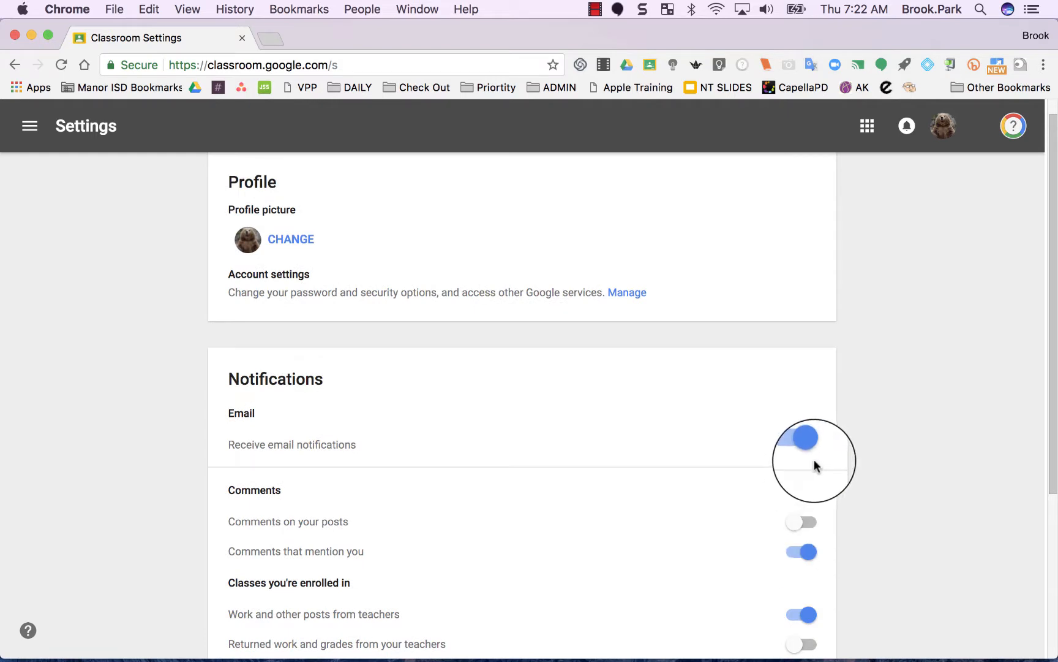
left_click(805, 447)
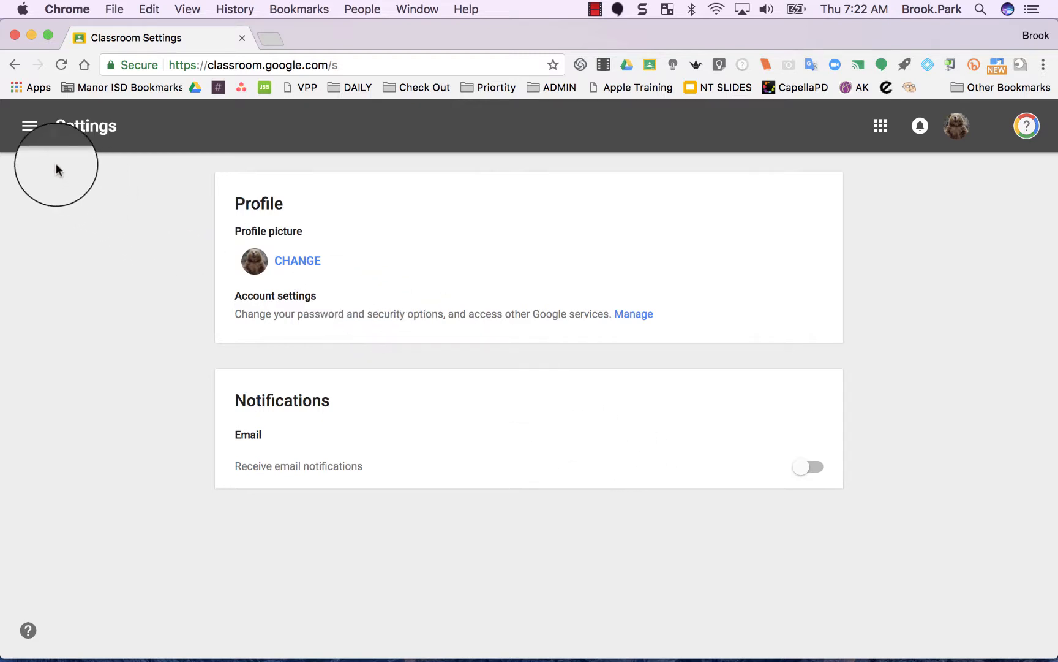
Step: Return from the settings to the Classes home page
left_click(30, 125)
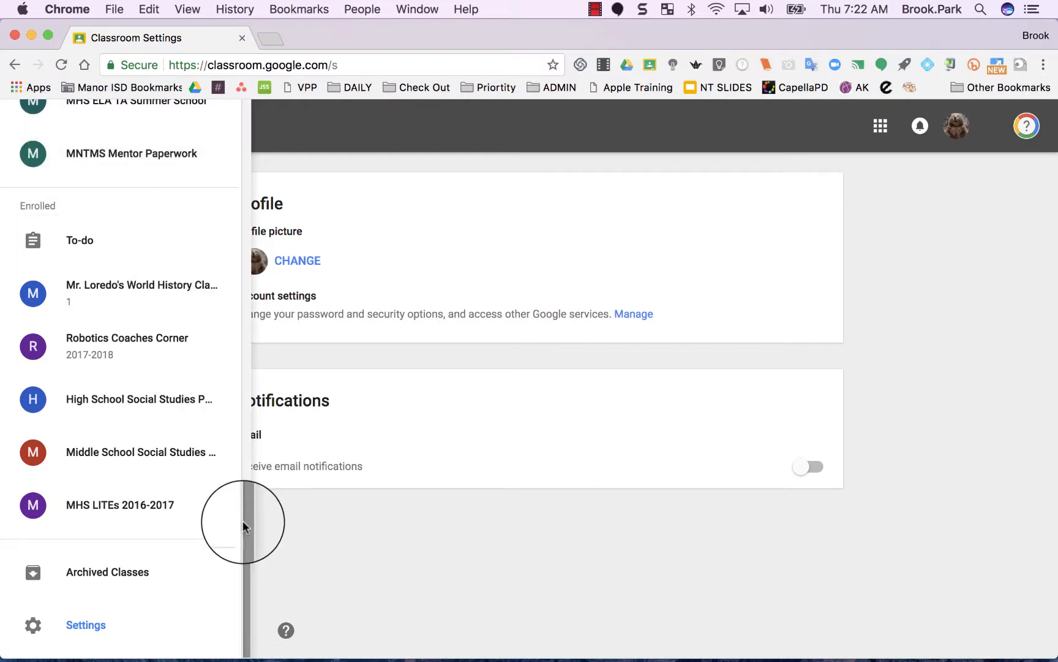
left_click_drag(243, 520, 243, 71)
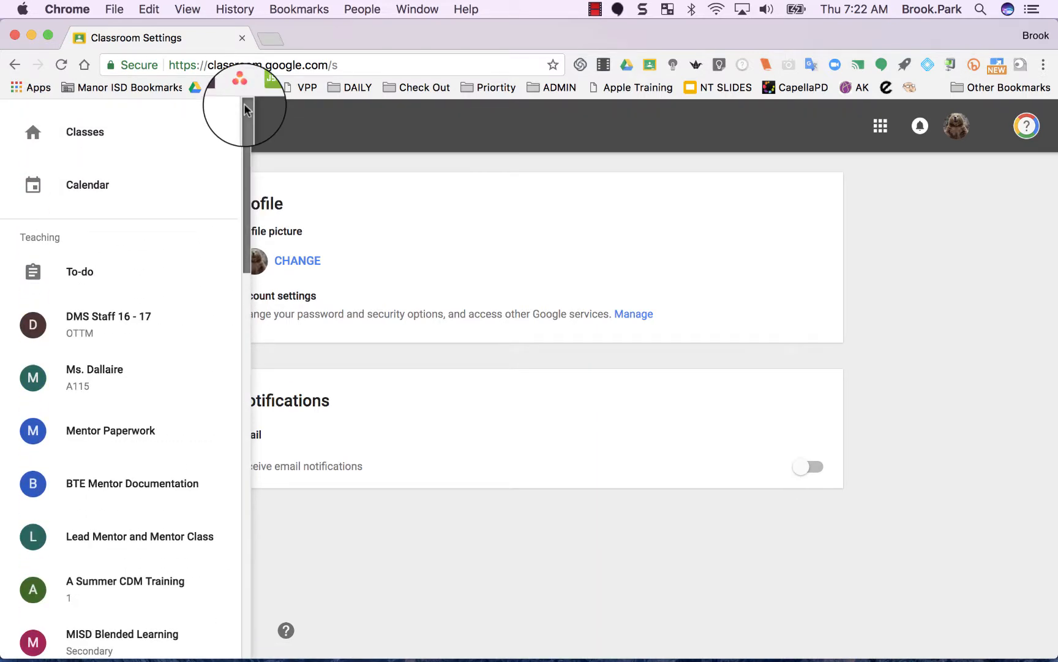
left_click(100, 139)
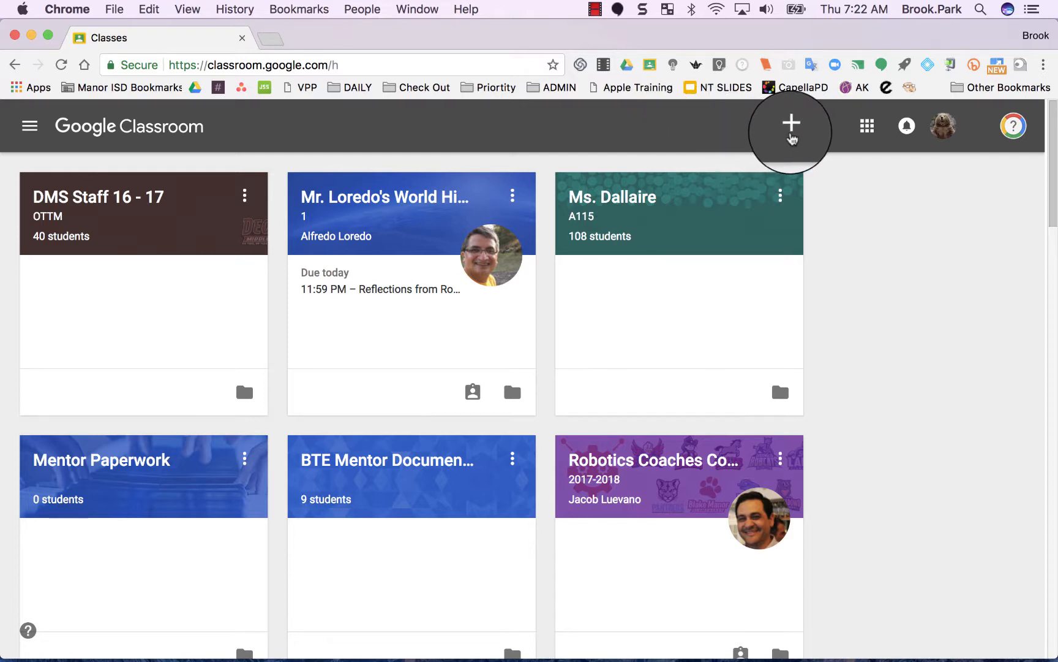
Step: Create a class named "Google Basics" with section "1st" and subject "PD"
left_click(792, 138)
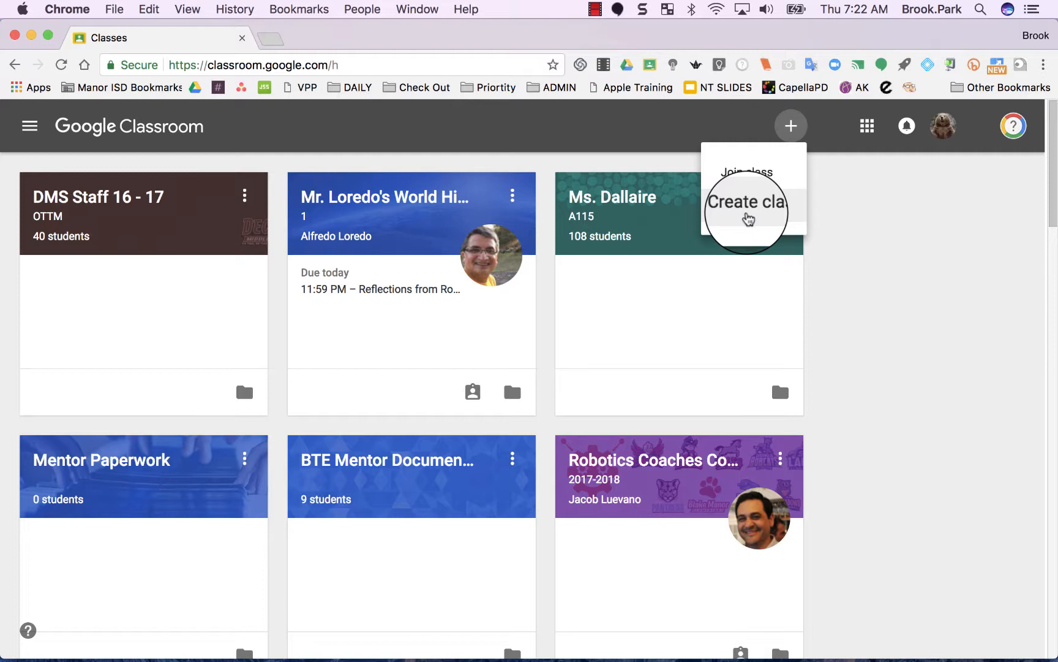
left_click(747, 215)
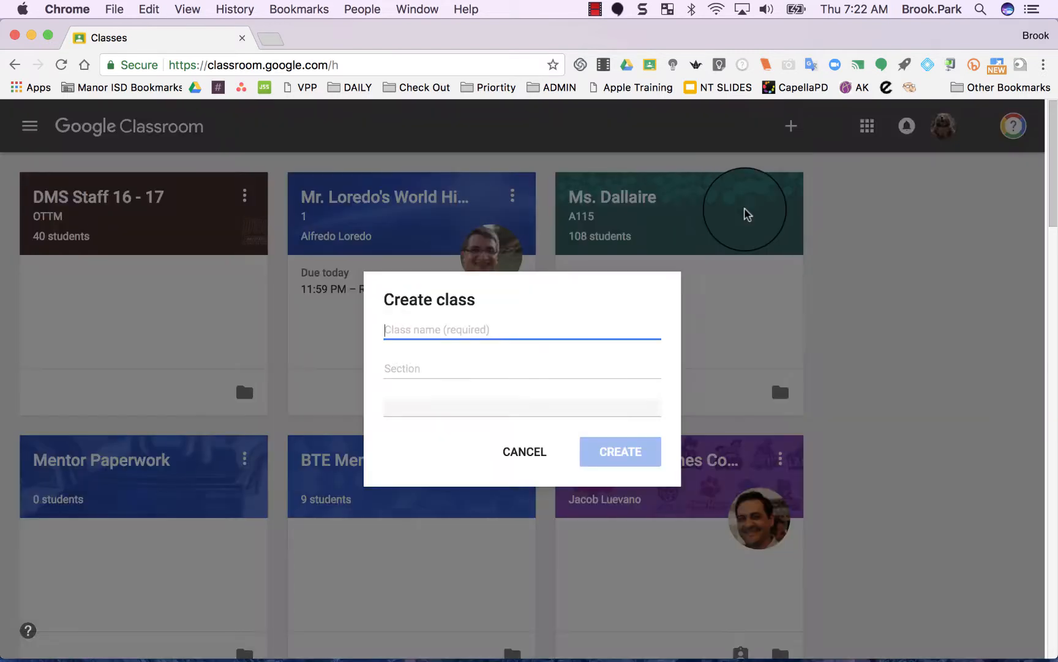
type("G")
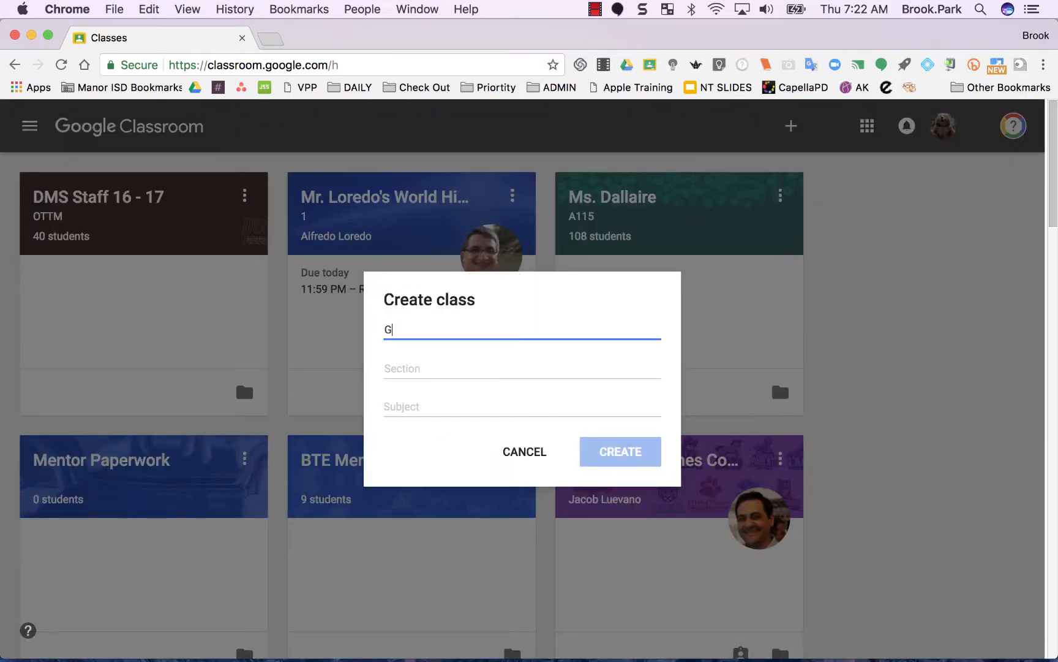
type("oogle Basics")
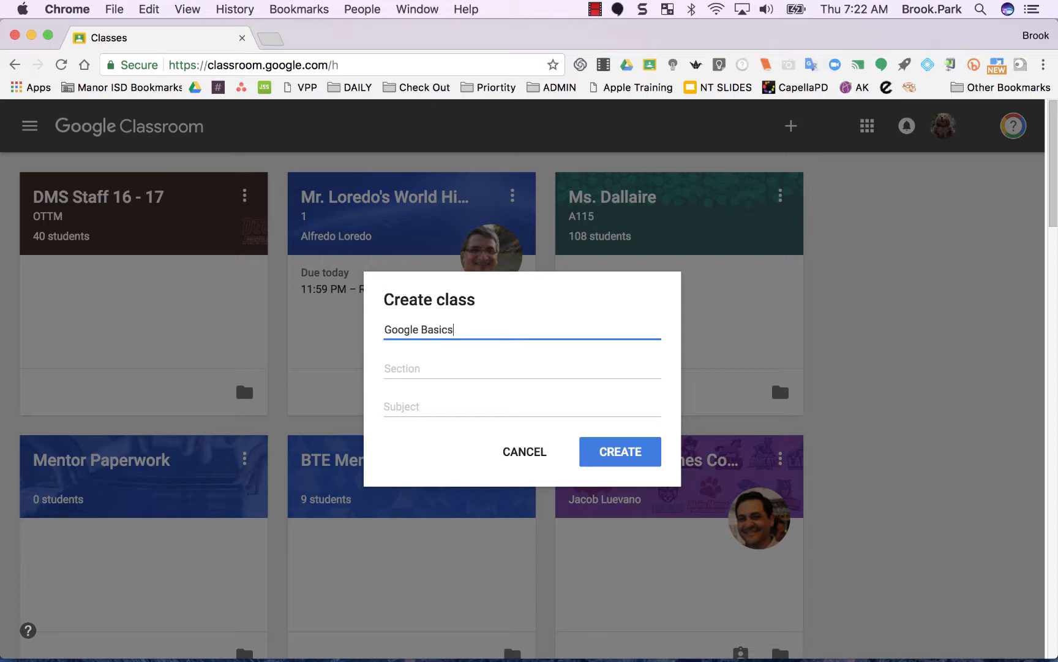
key("Tab")
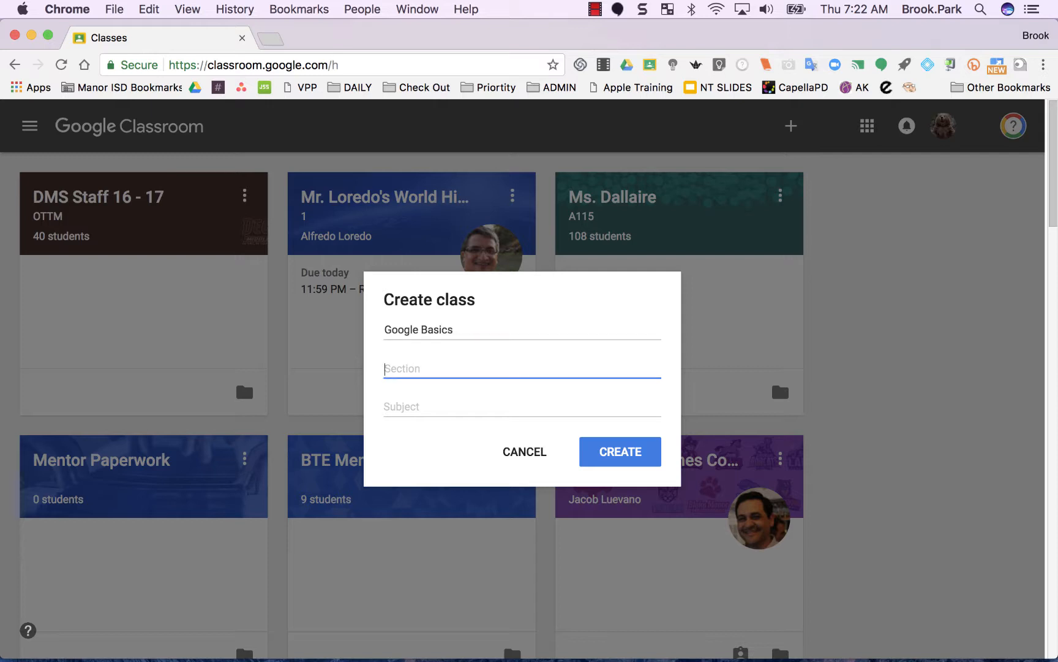
type("1st")
left_click(451, 406)
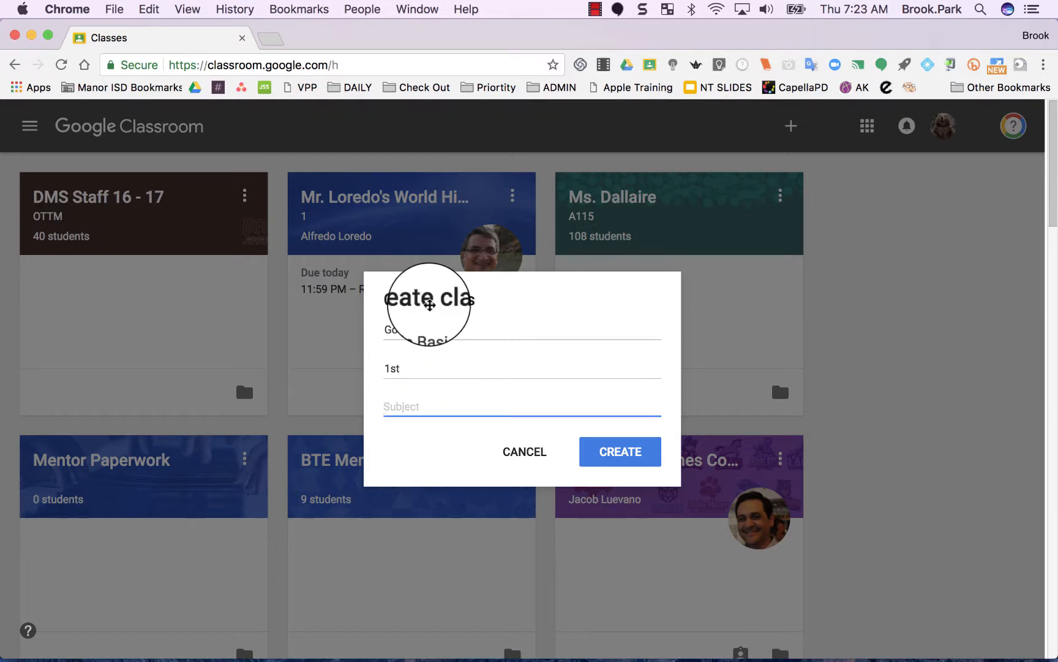
type("PD")
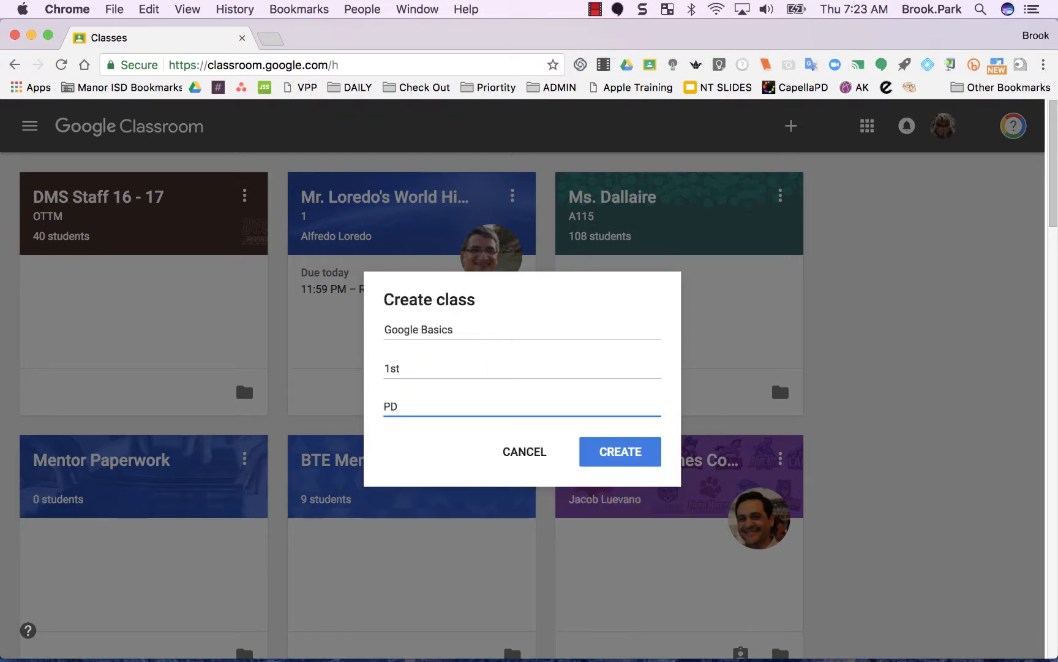
left_click(622, 455)
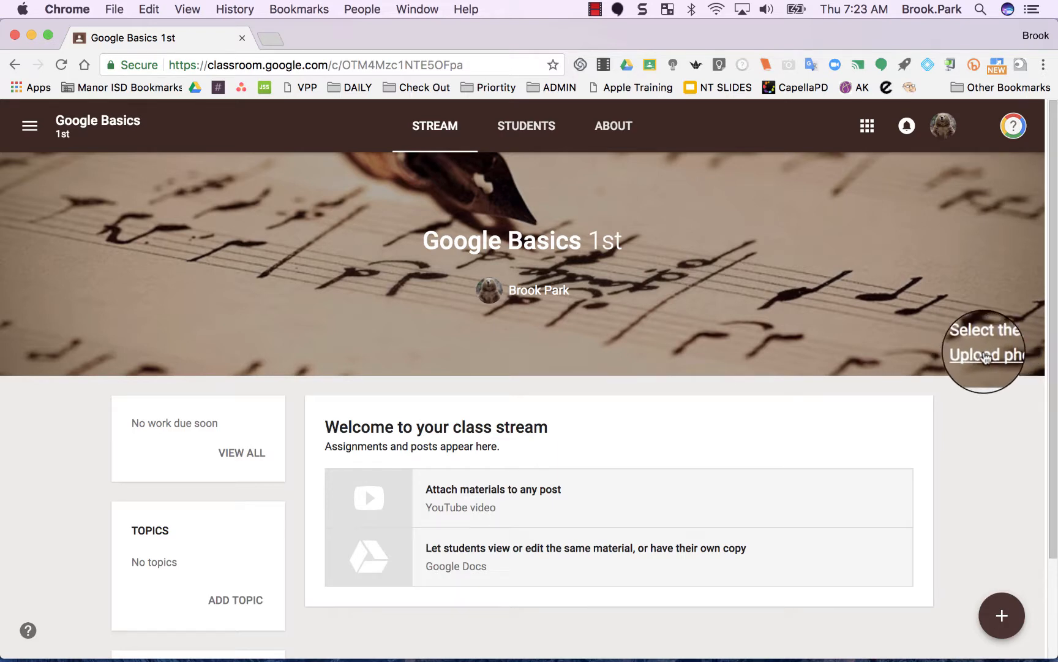
Step: Set the class theme to the light-blue geometric triangle design from the Patterns collection
left_click(988, 338)
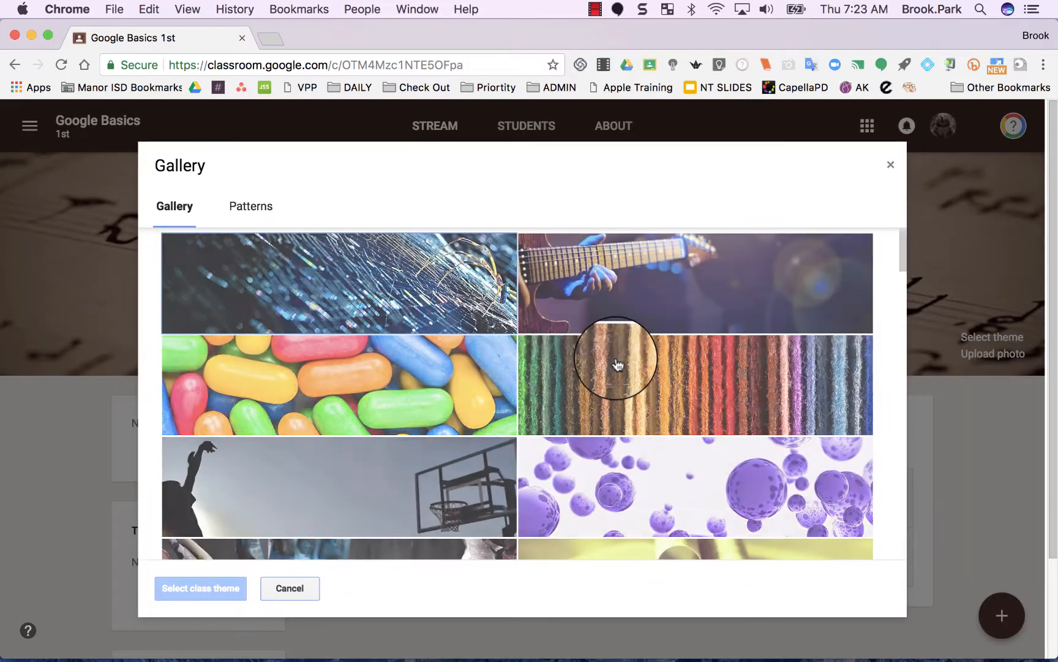
left_click(266, 212)
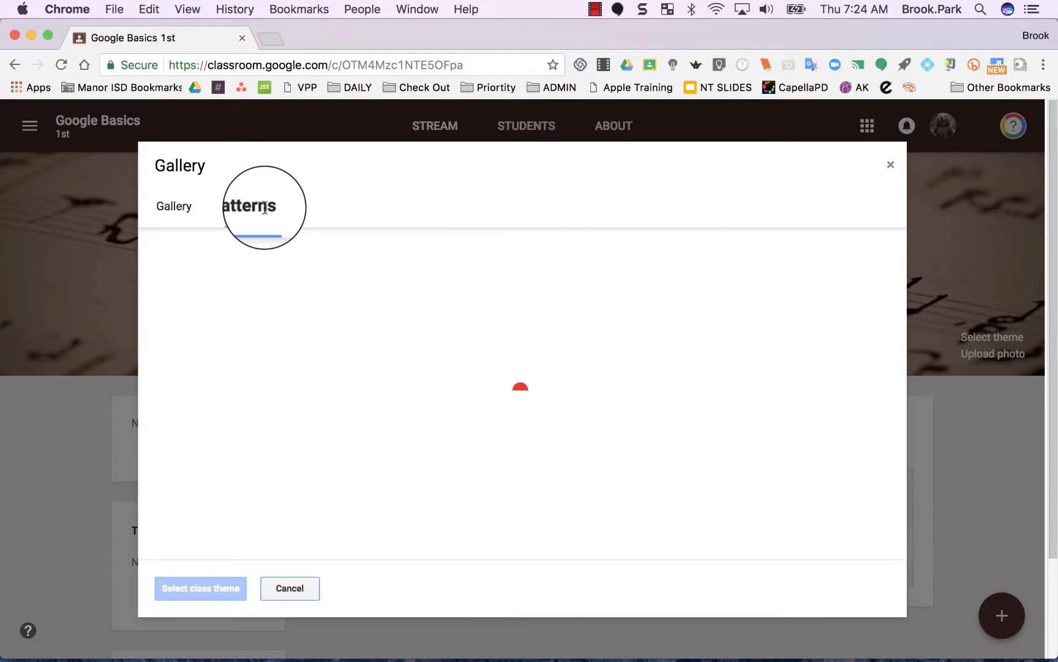
left_click(425, 362)
scroll(456, 386, "down", 1)
scroll(455, 386, "down", 15)
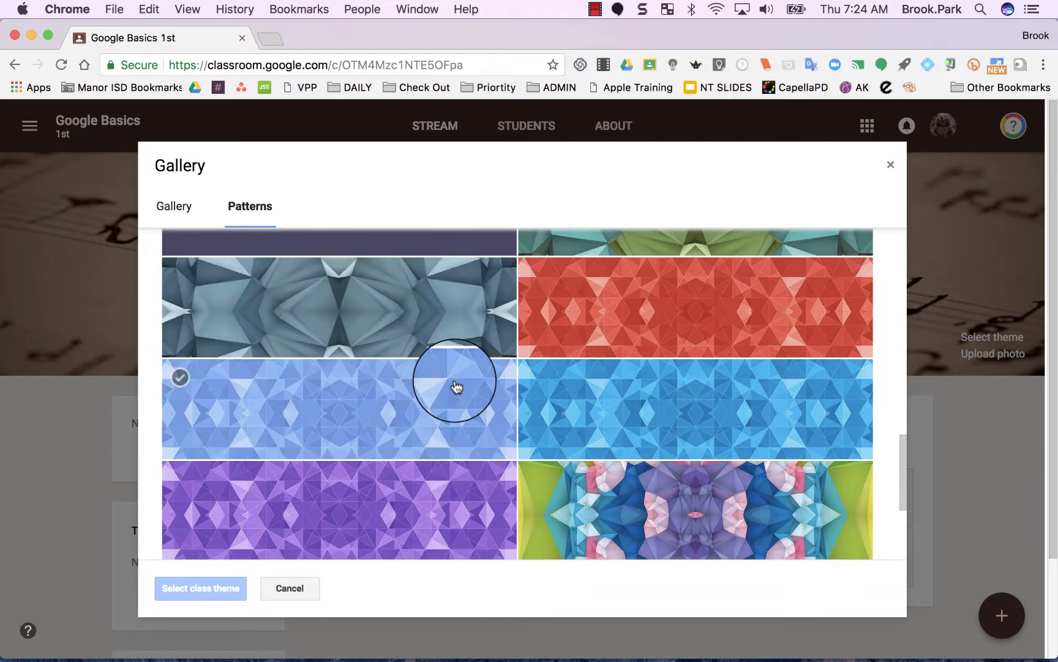
left_click(645, 407)
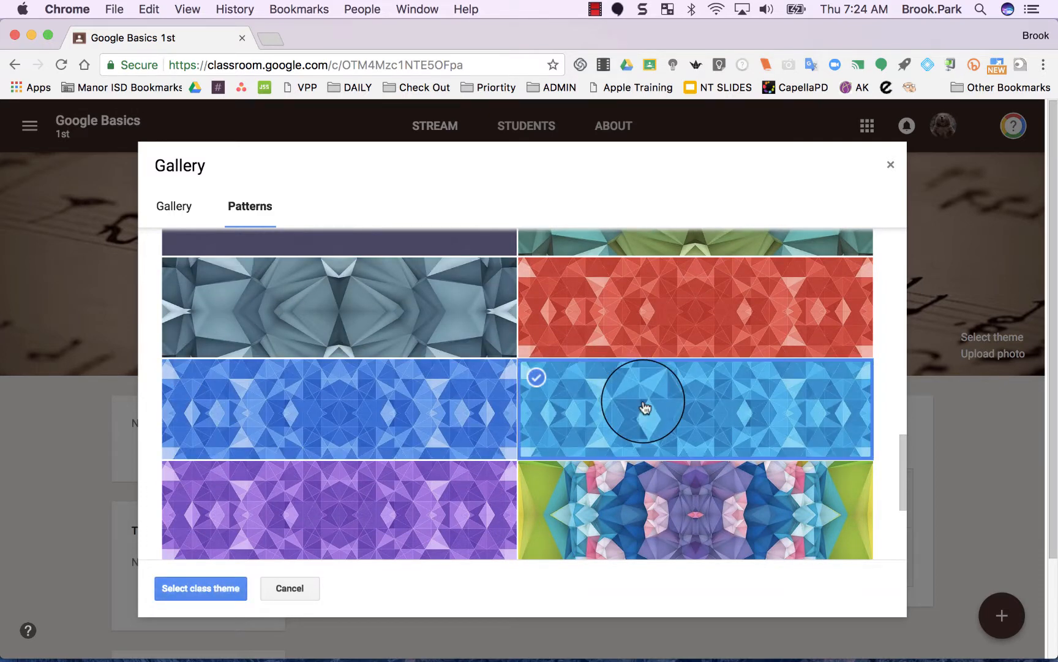
left_click(203, 589)
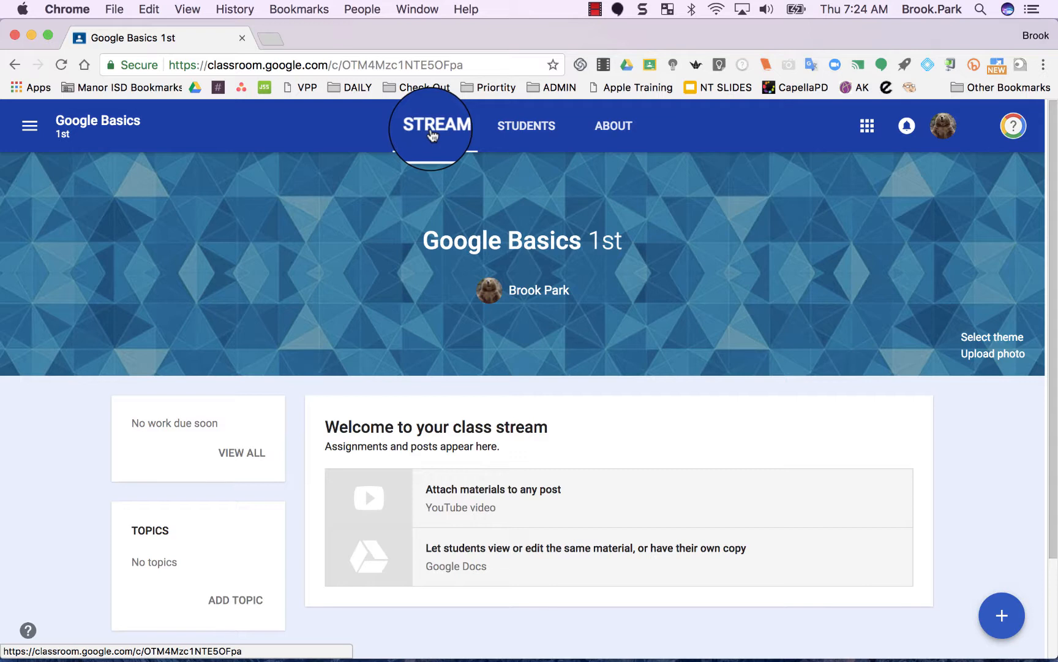
Step: Set the student posting permission for the Google Basics class to "Students can only comment"
left_click(526, 127)
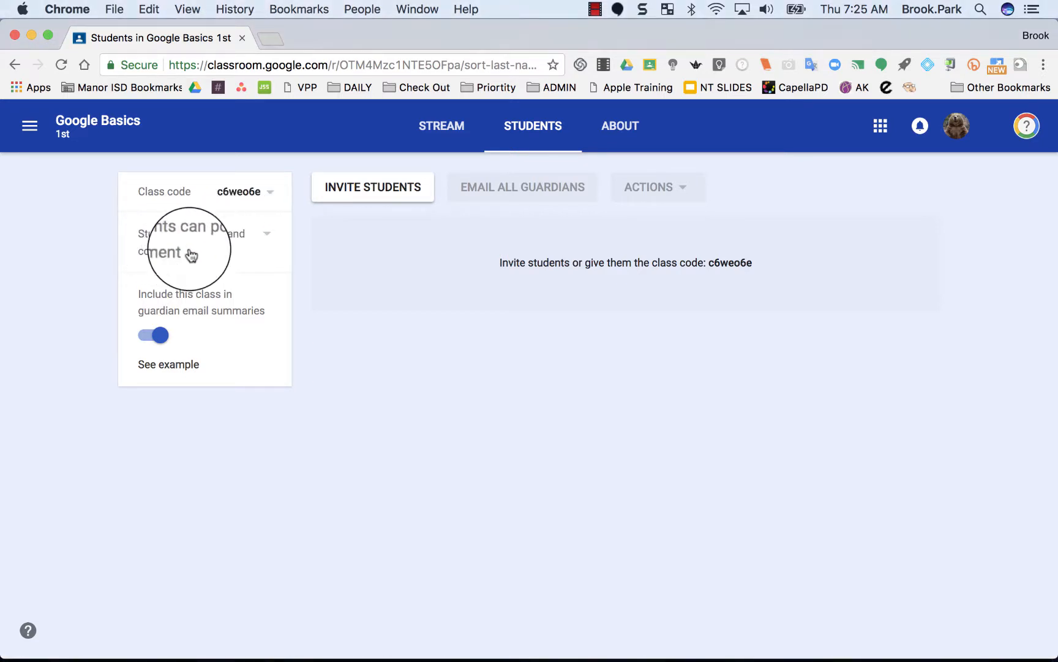
left_click(268, 236)
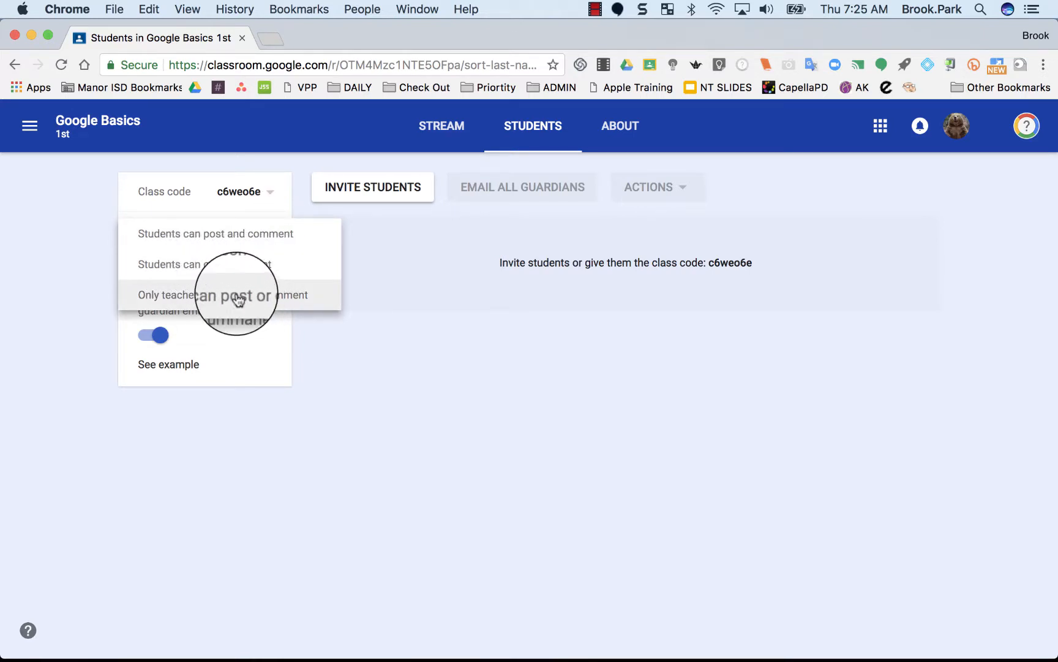
left_click(215, 273)
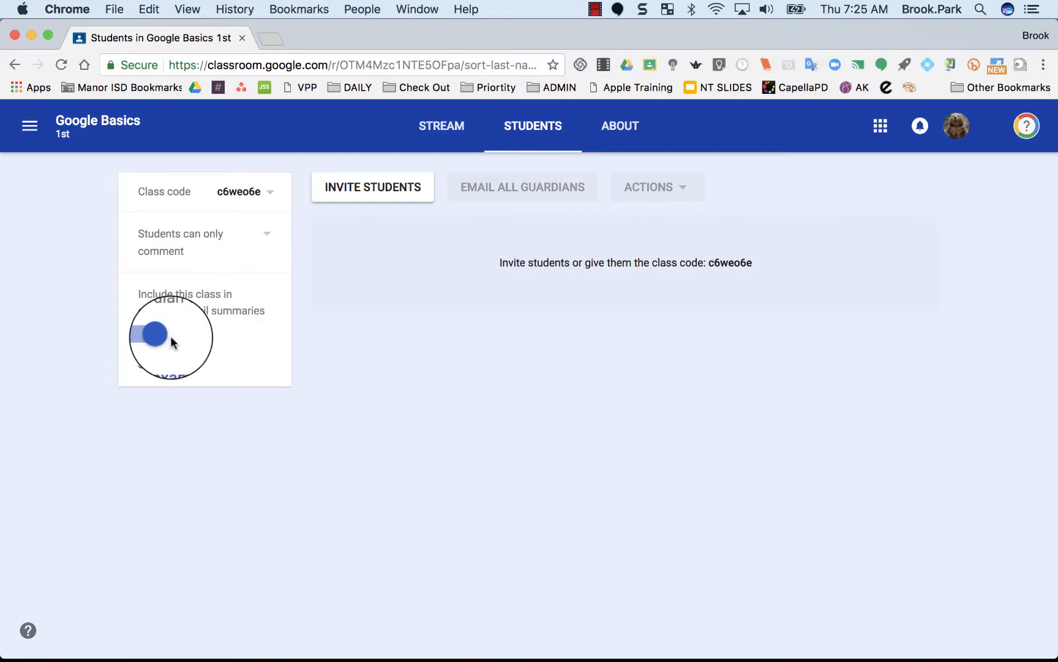
Step: Switch guardian email summaries off and back on for the Google Basics class, confirming that the class is added
left_click(152, 337)
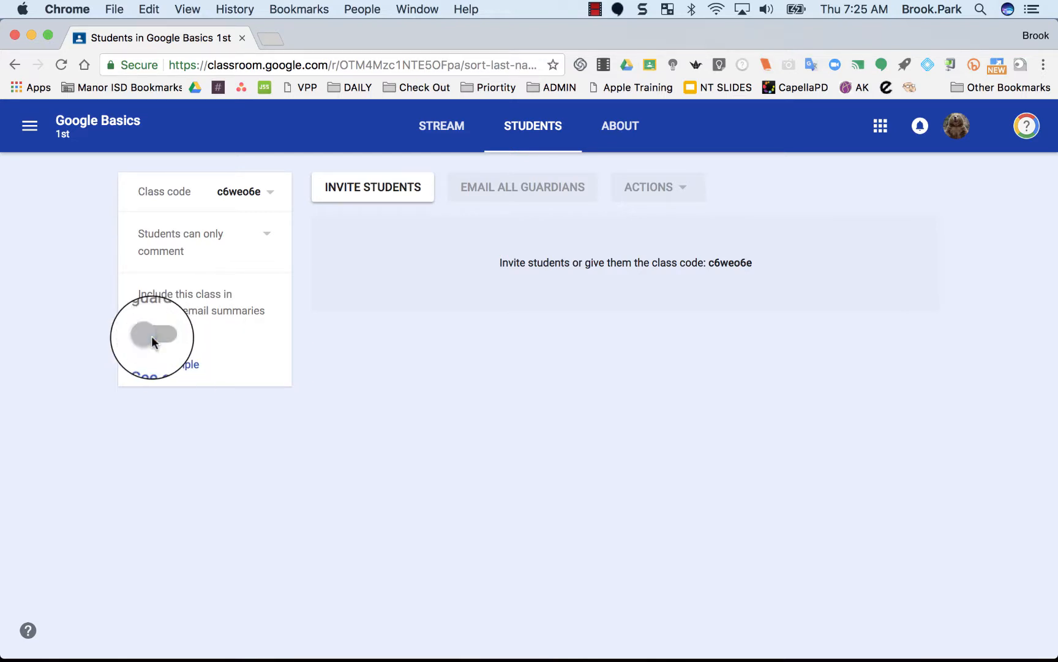
left_click(152, 335)
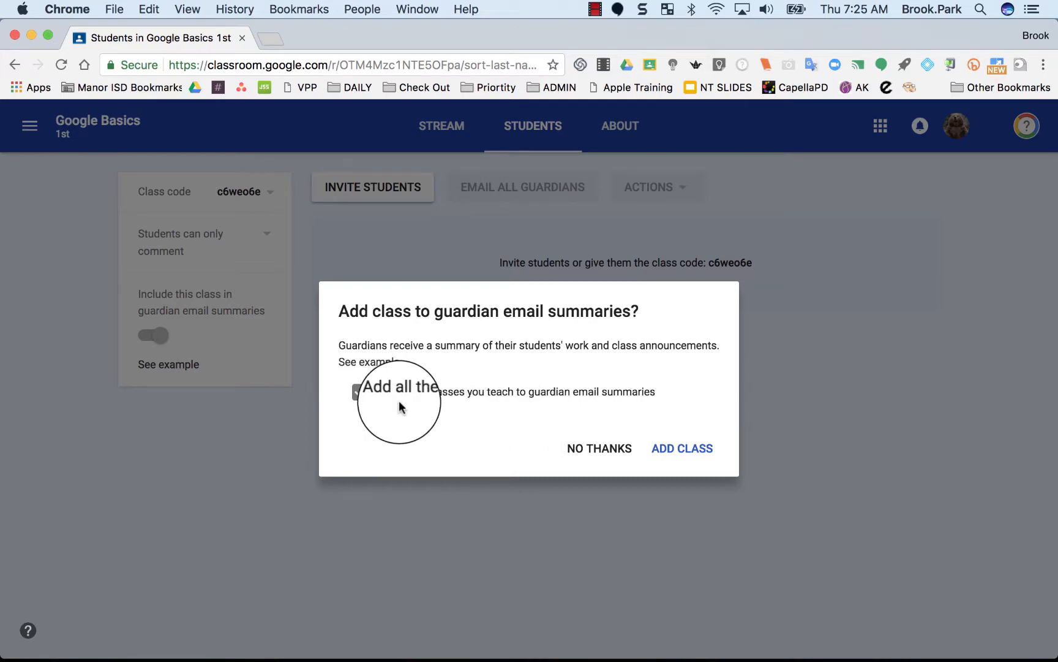
left_click(675, 442)
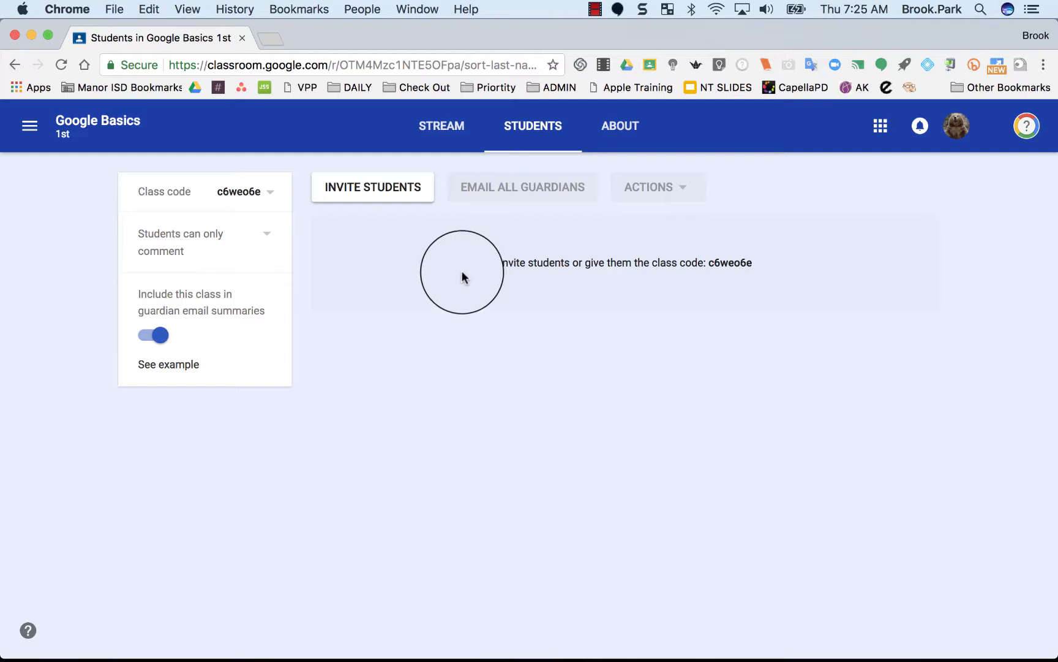
Step: View the student invitation form and the teacher invitation form on the class's About page, closing both without inviting anyone
left_click(380, 193)
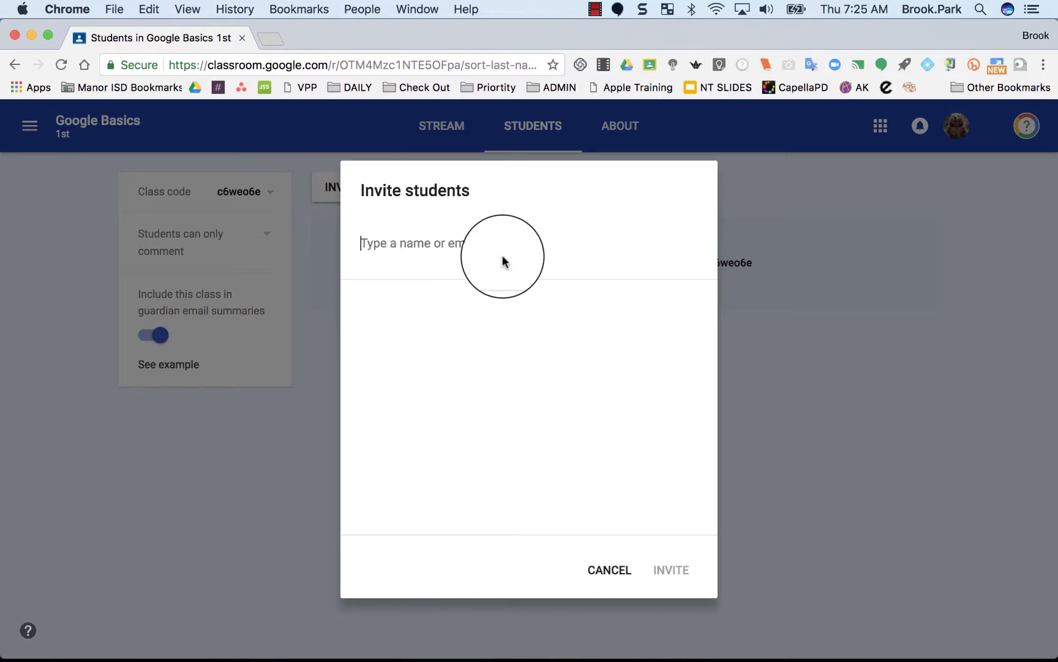
left_click(599, 569)
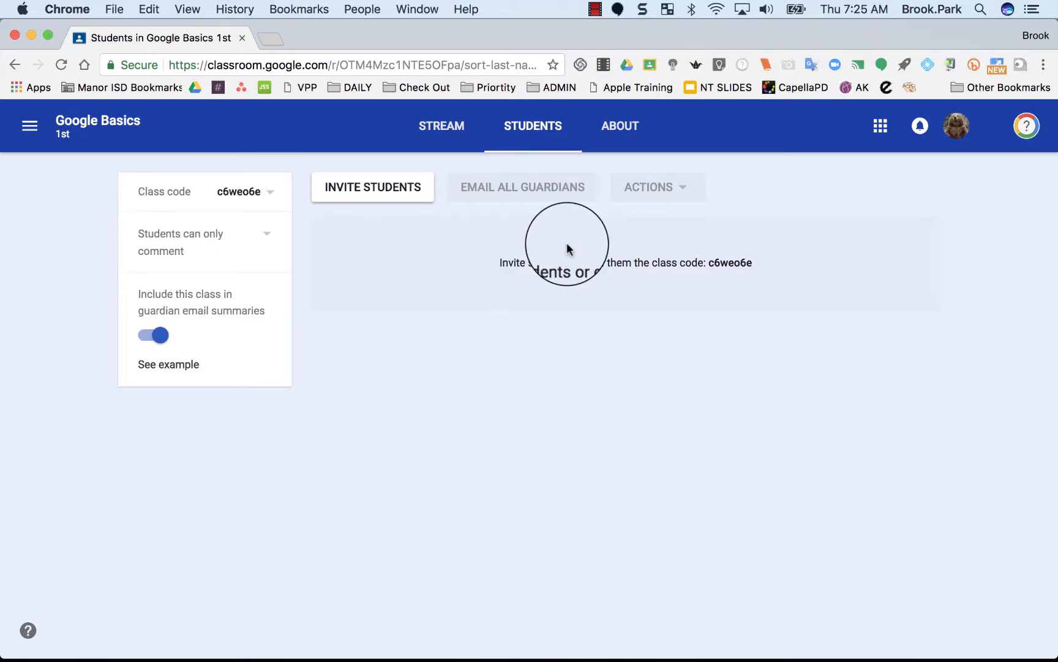
left_click(622, 132)
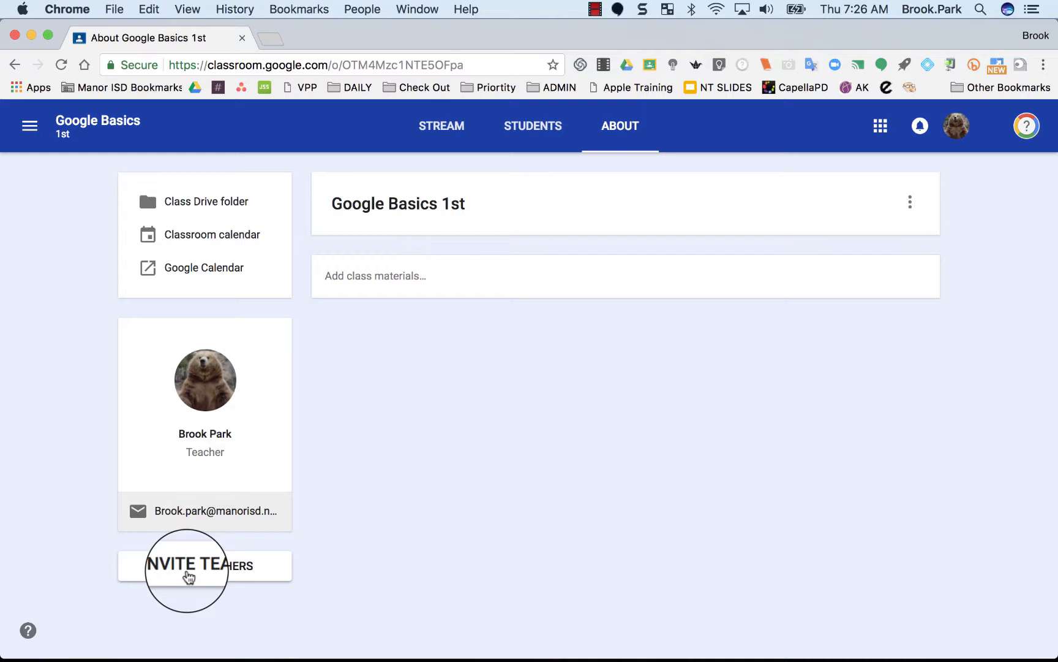
left_click(189, 577)
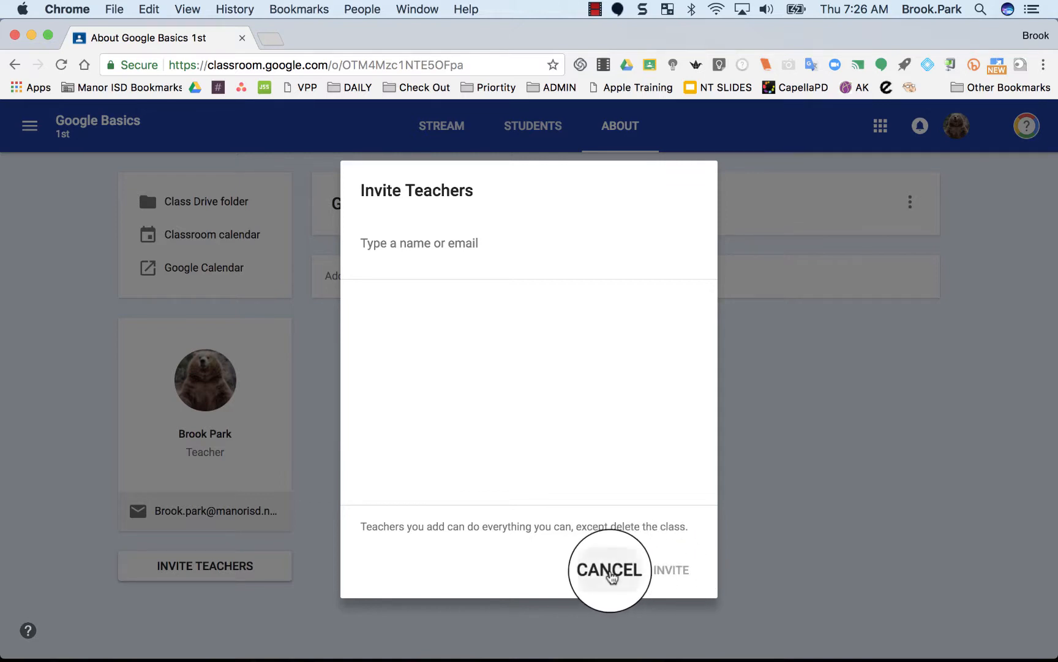
left_click(610, 572)
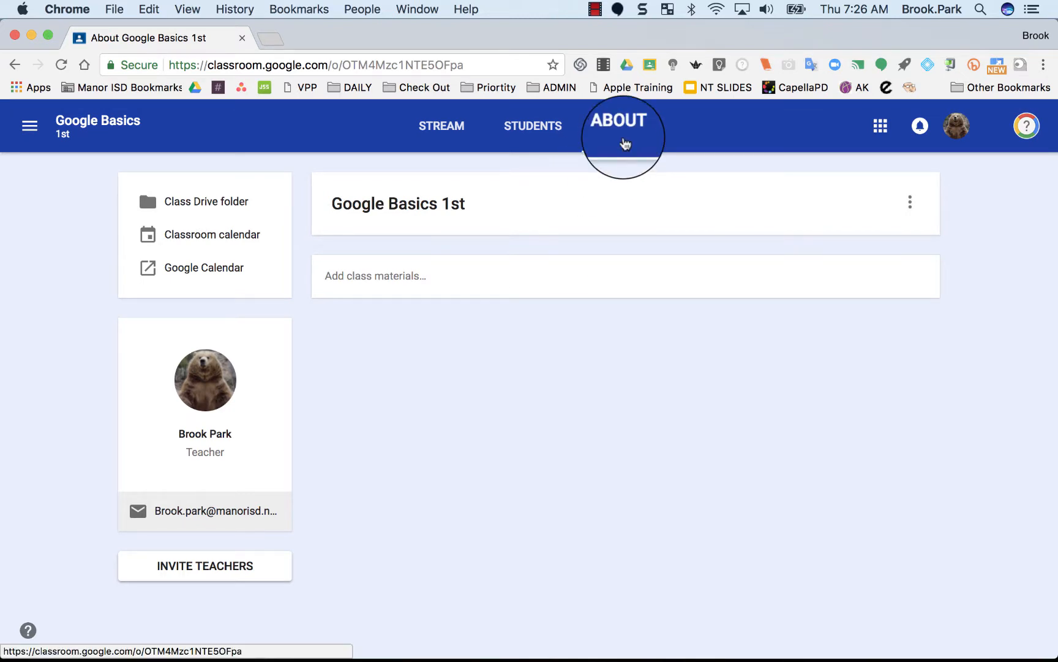
Step: Start an announcement in the Google Basics 1st stream reading "Open up your notebooks and do the following problems."
left_click(445, 132)
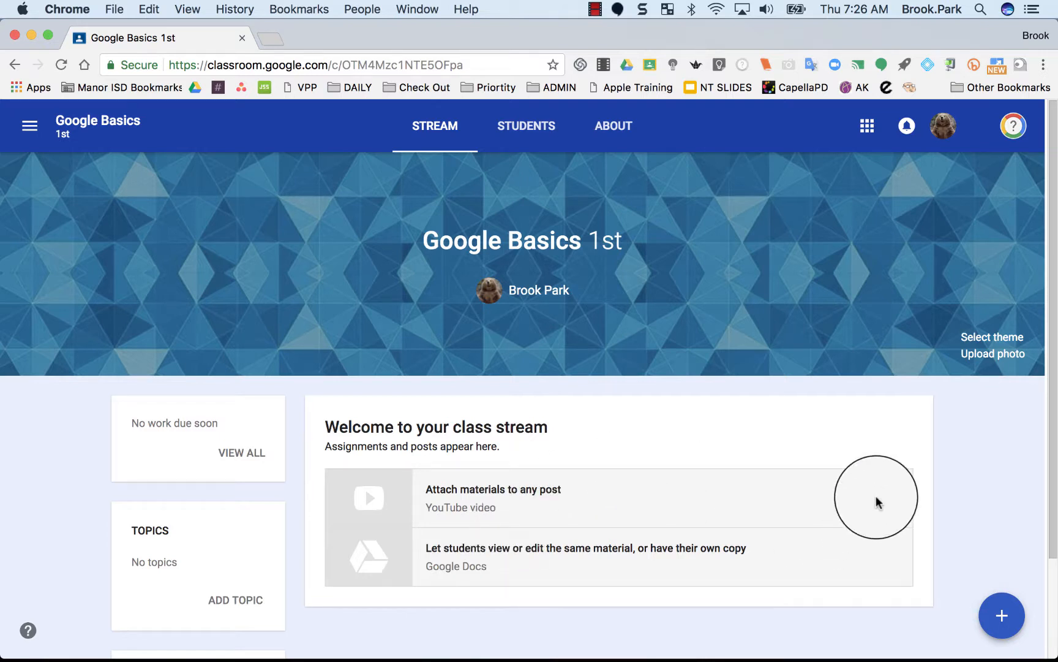
mouse_move(997, 615)
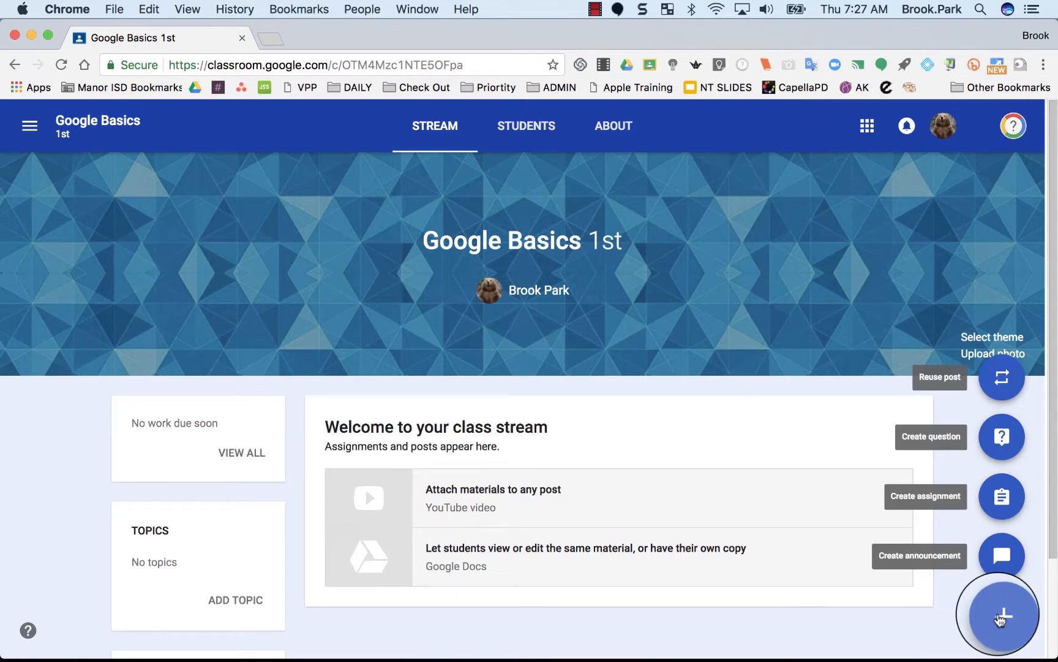
left_click(1002, 561)
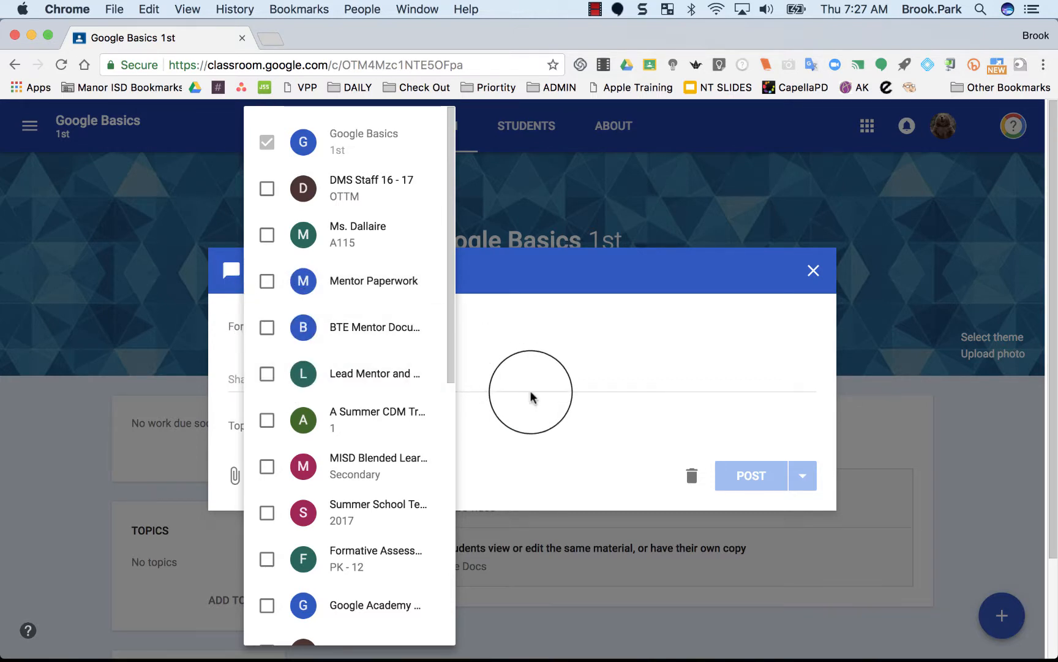
left_click(557, 433)
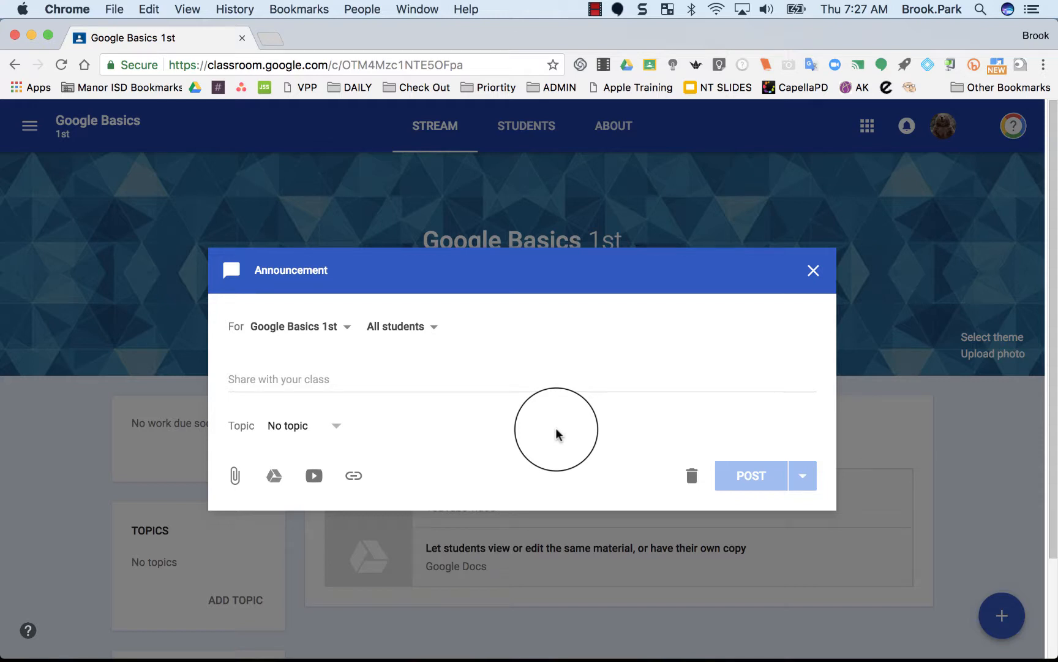
left_click(286, 378)
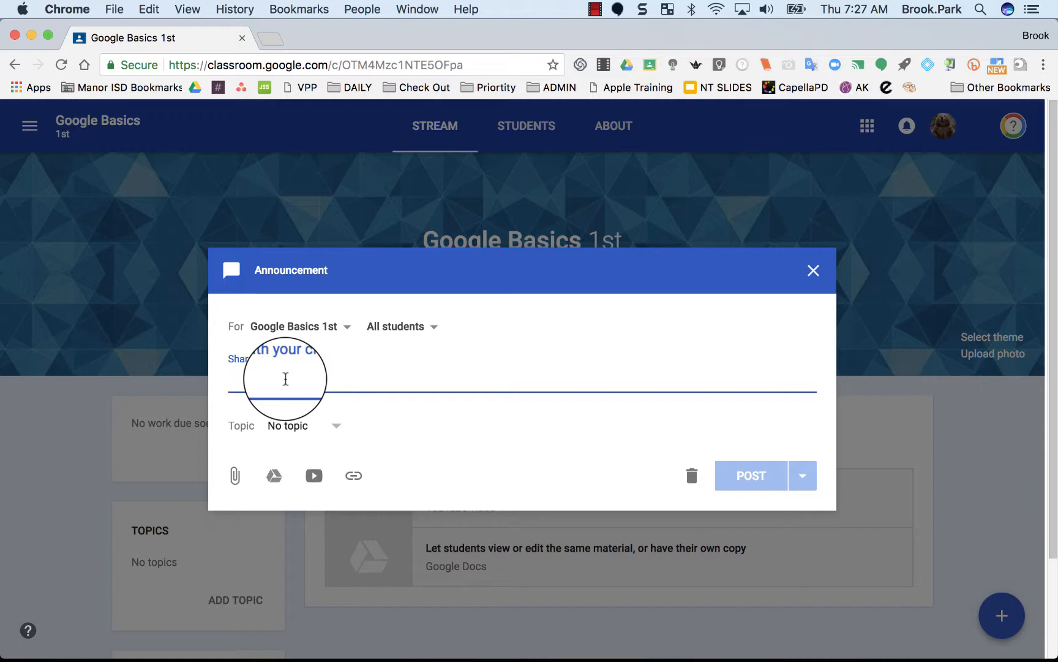
type("Op")
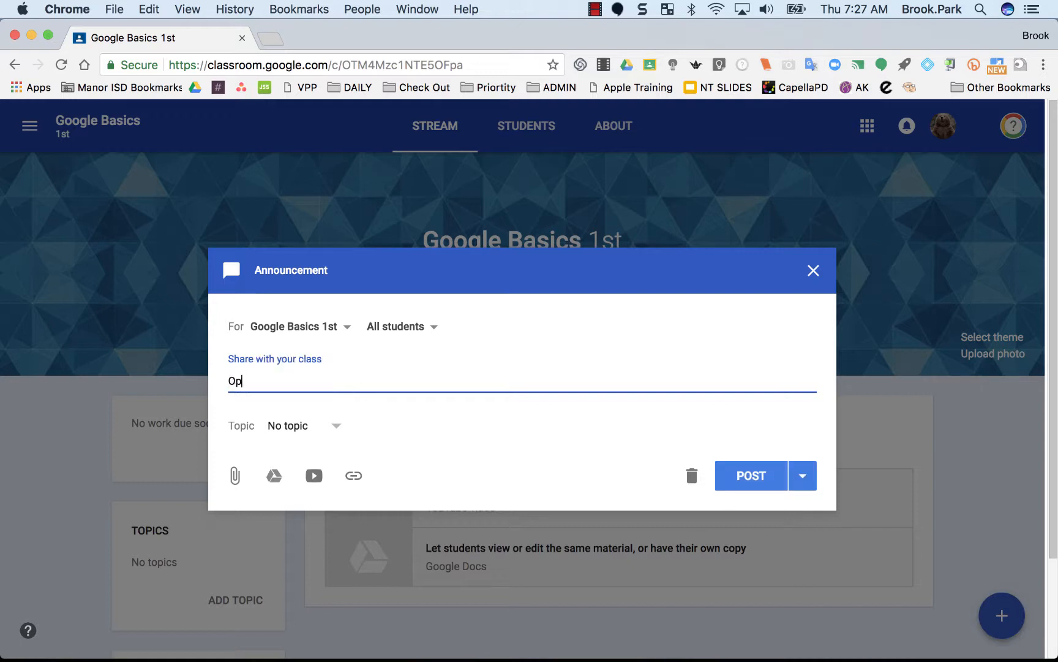
type("en up your notebook")
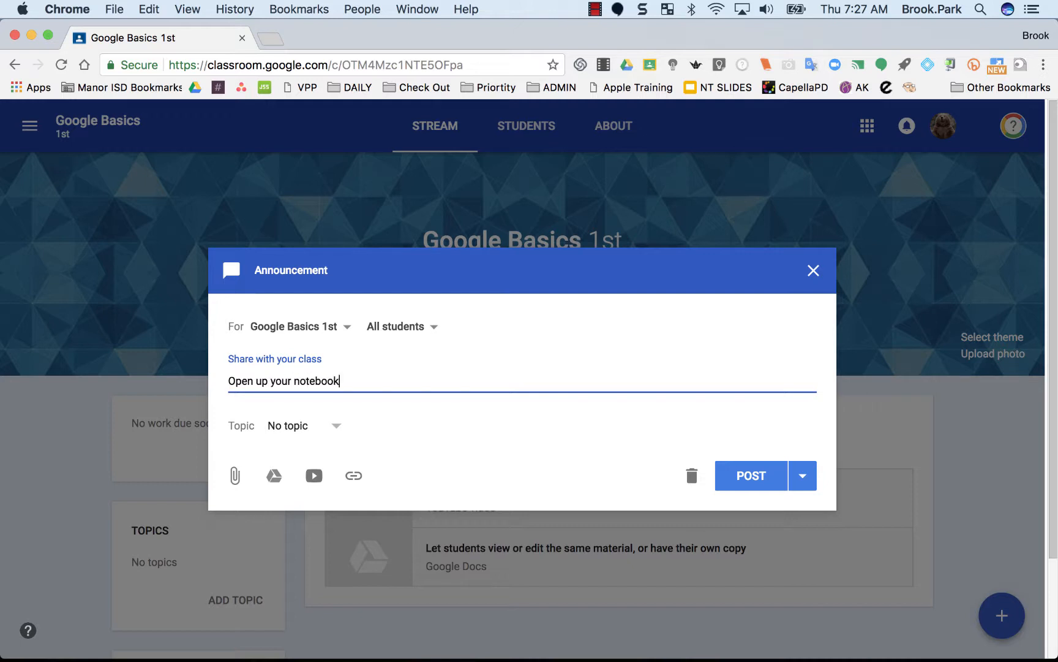
type("s and do th")
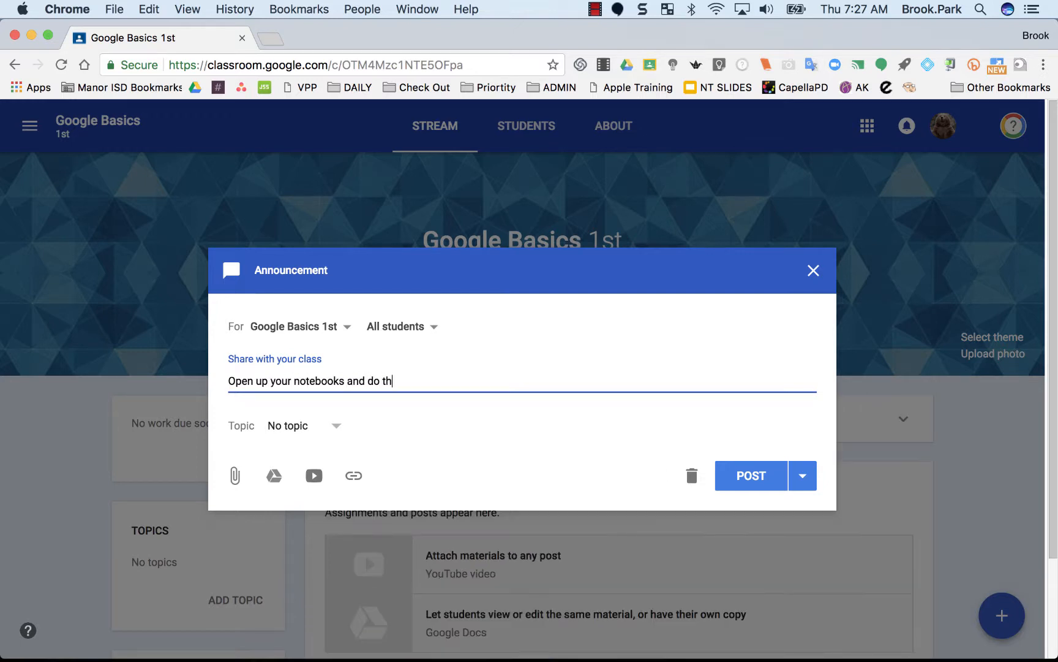
type("e following problems.")
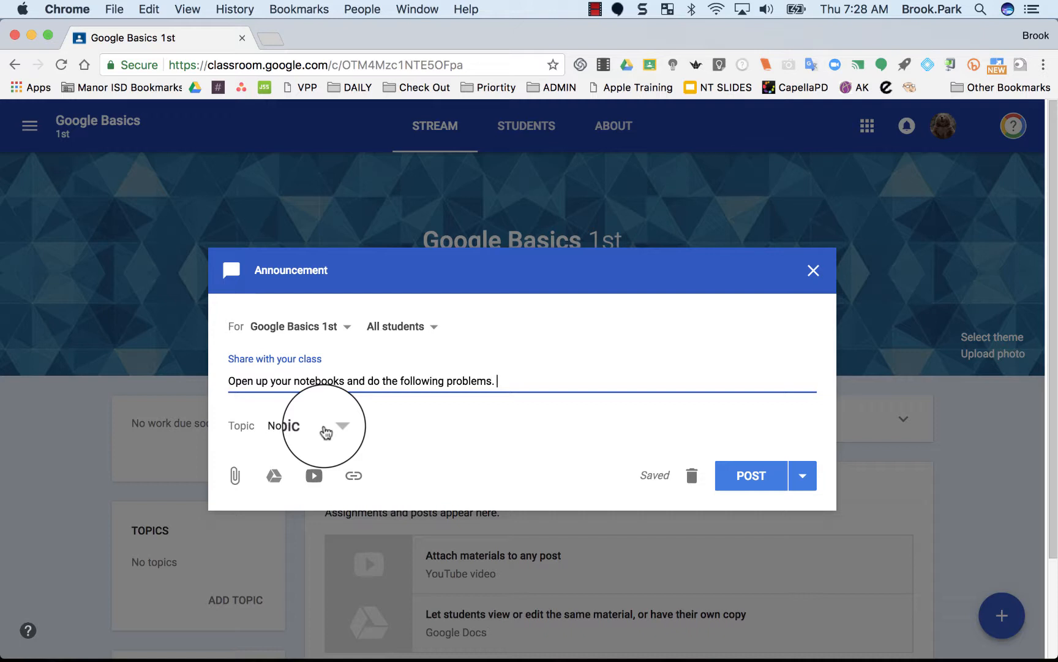
Step: Create a topic named "Warm Ups" for the announcement
left_click(324, 431)
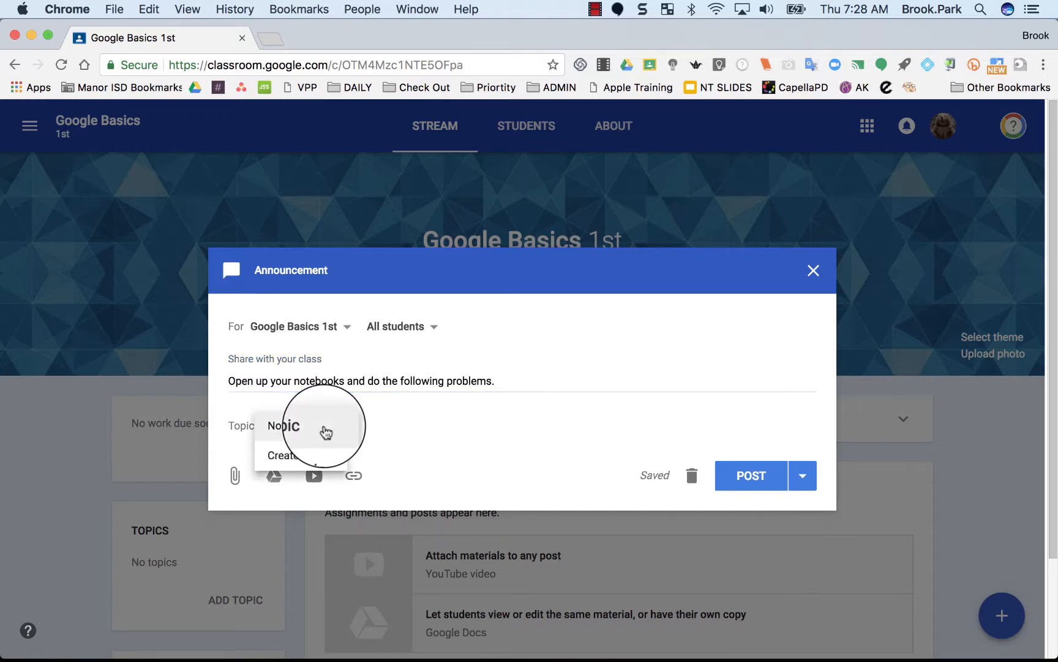
left_click(317, 463)
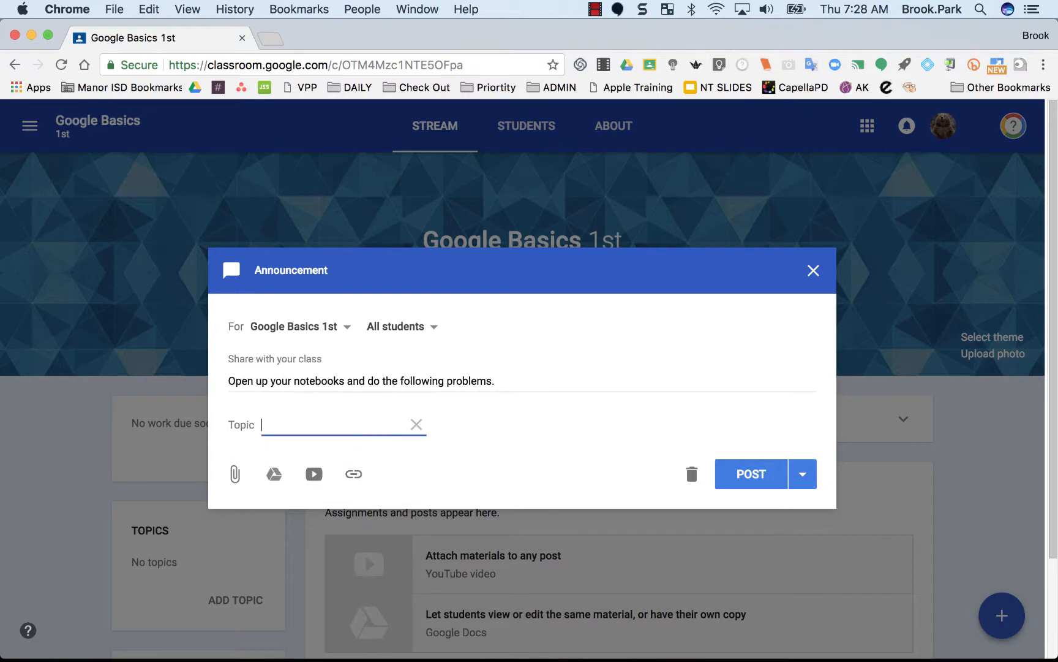
type("Warm Ups")
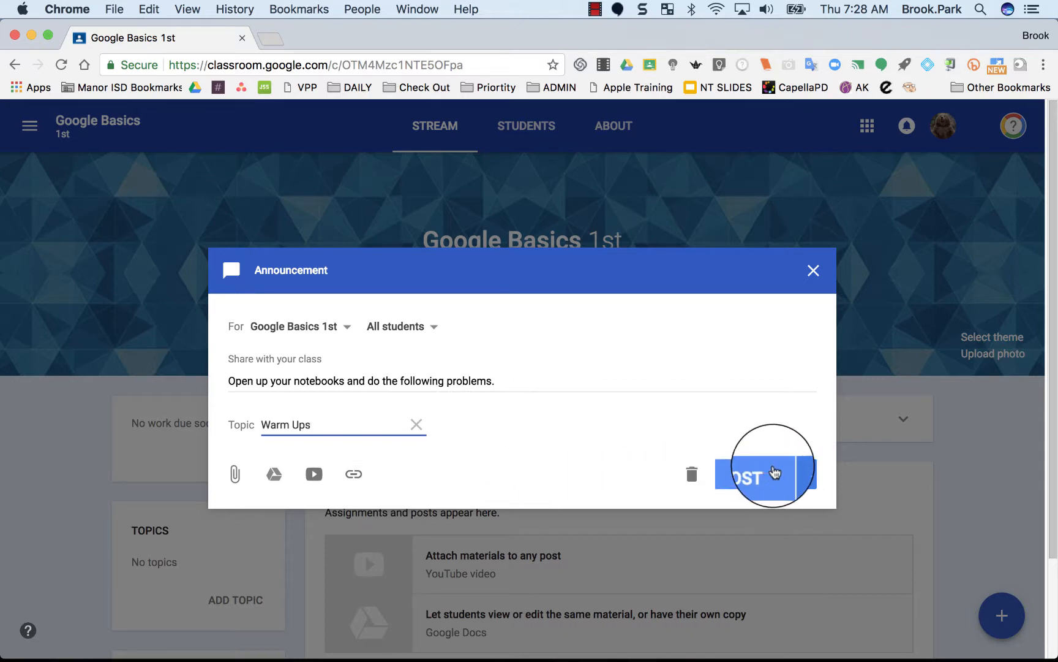
Step: Try out scheduling the announcement for Nov 10, 2017, and return to the draft without scheduling it
left_click(802, 474)
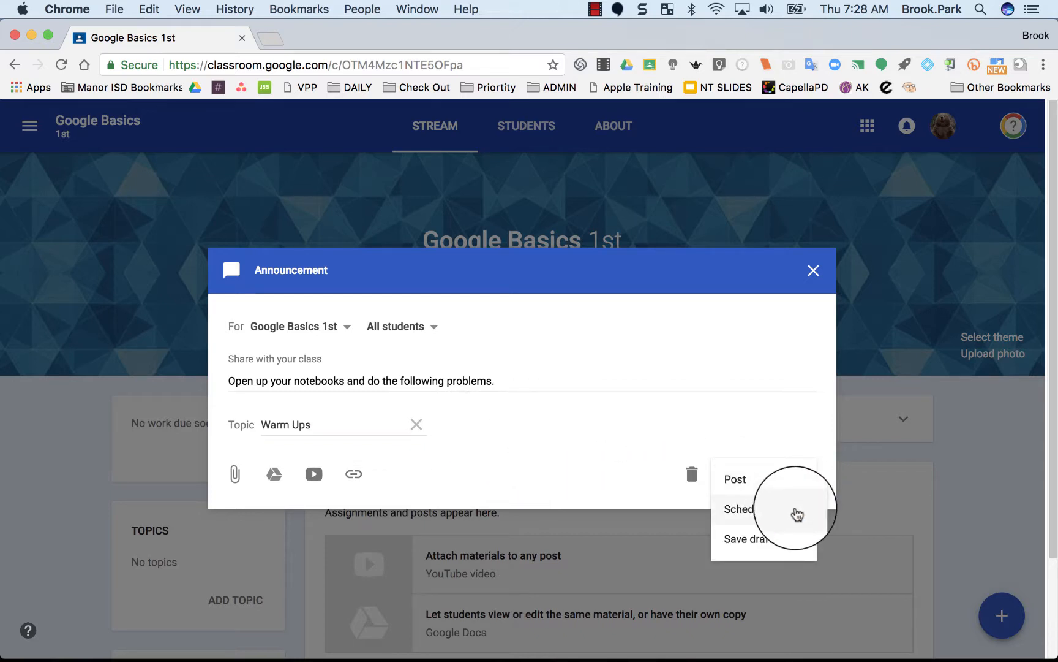
left_click(798, 513)
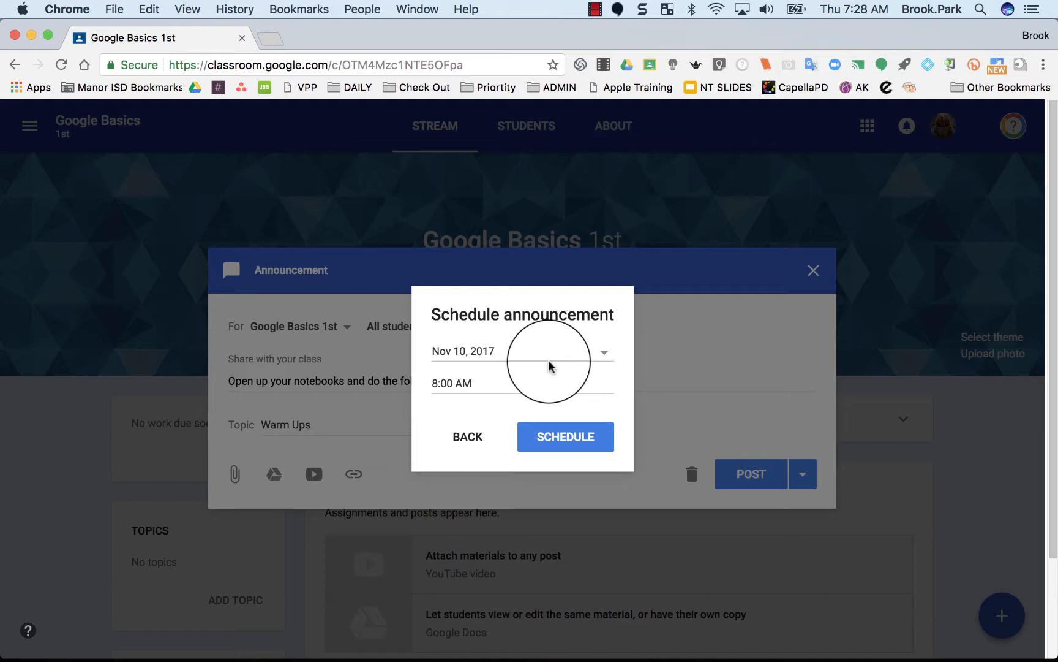
left_click(603, 353)
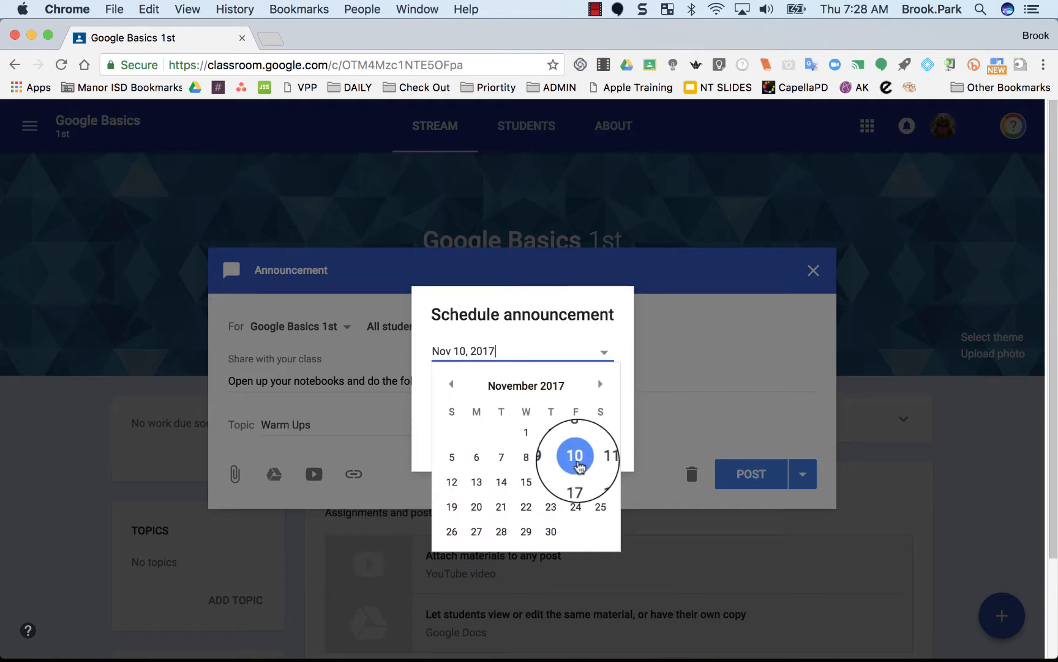
left_click(576, 465)
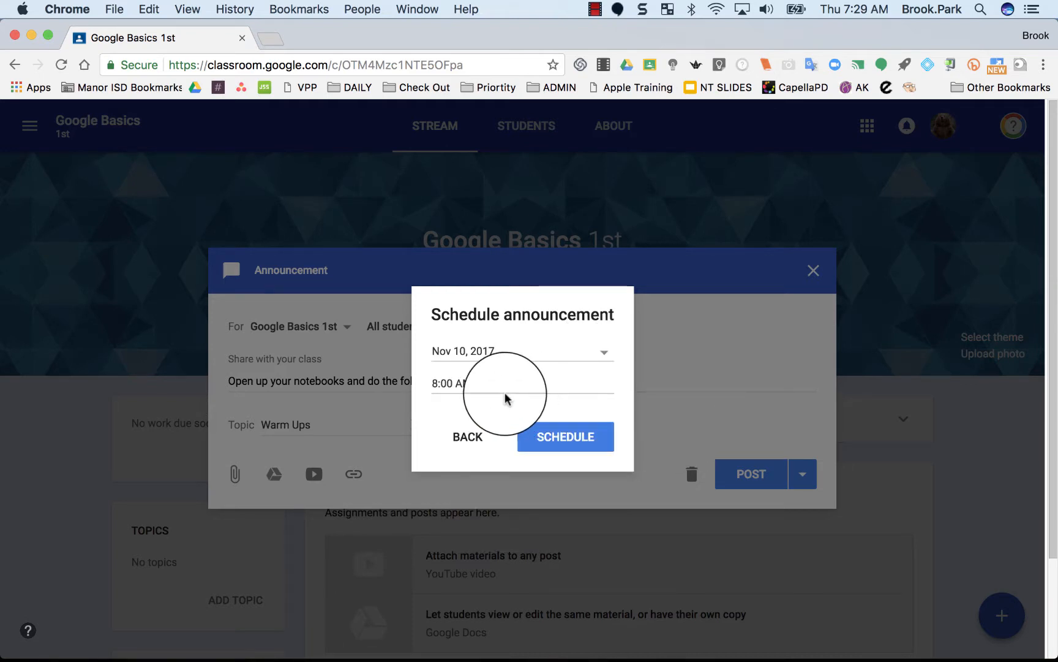
left_click(569, 439)
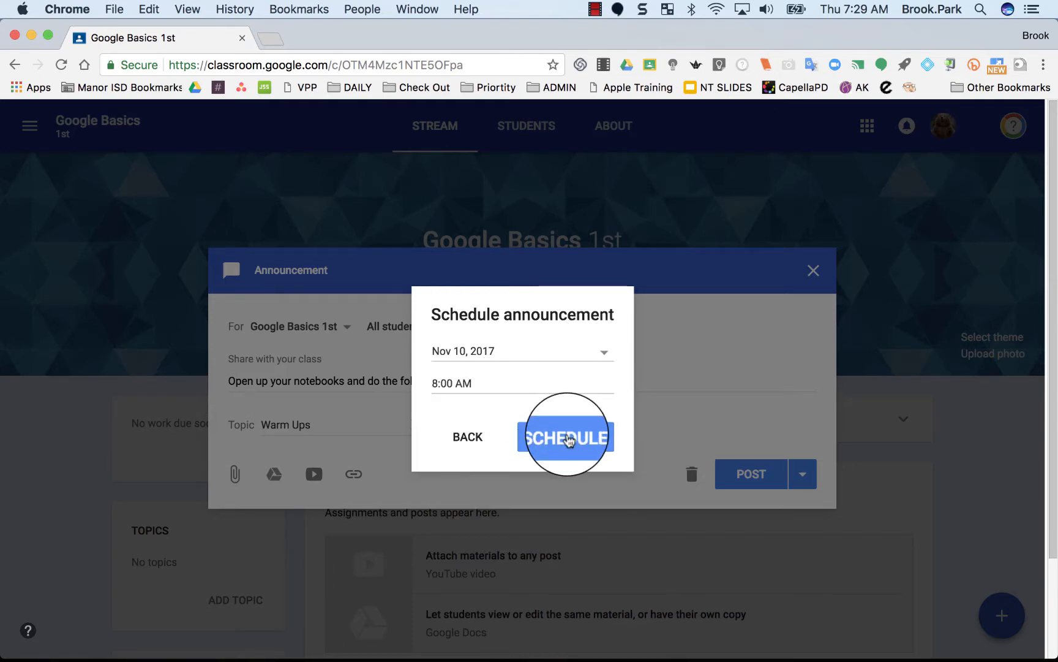
left_click(482, 445)
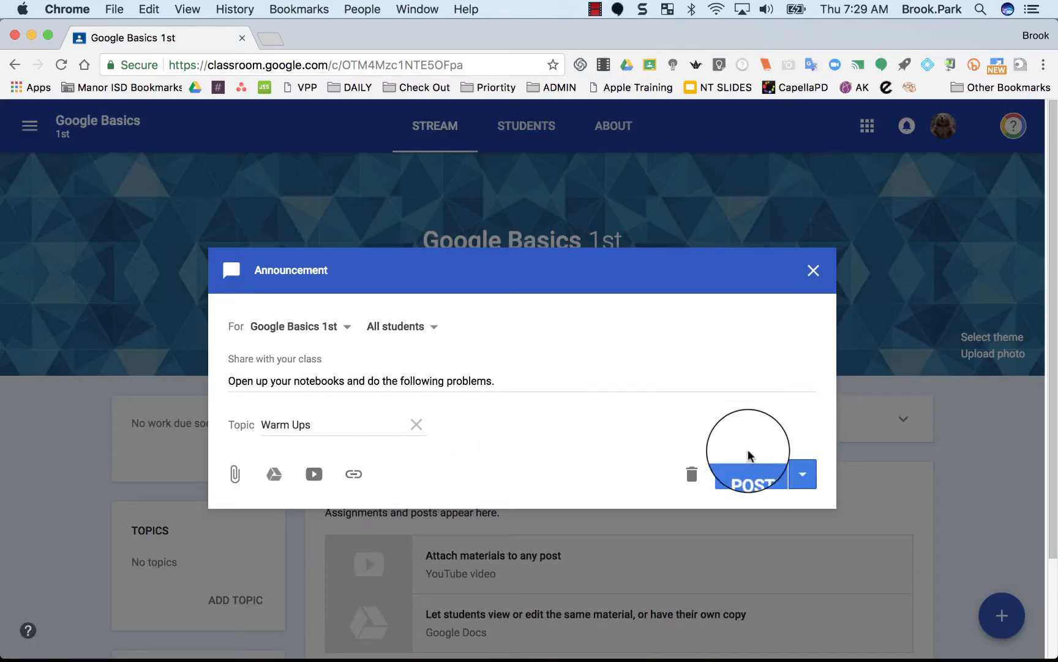
Step: Post the announcement to the class stream immediately
left_click(748, 477)
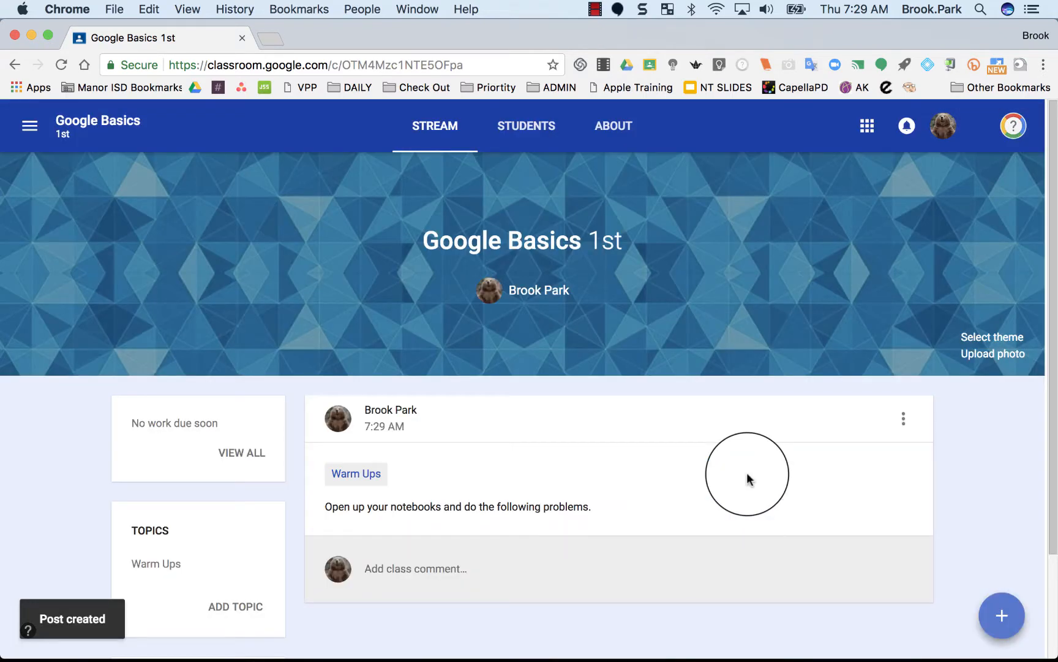
scroll(748, 477, "down", 3)
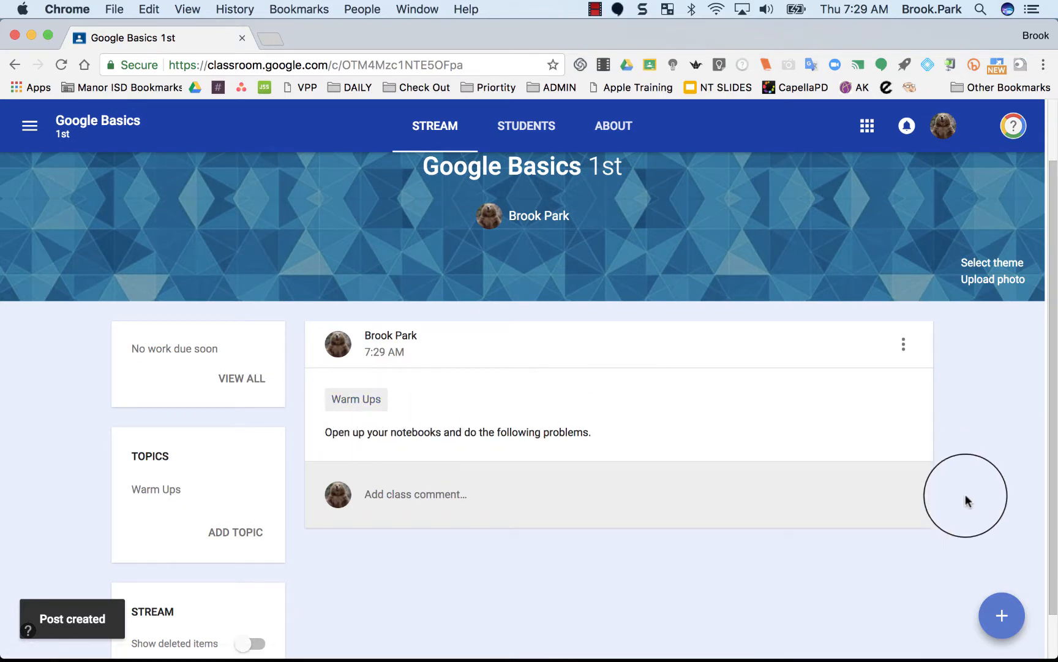
Step: Start a new assignment for Google Basics 1st titled "1st Assignment"
mouse_move(996, 608)
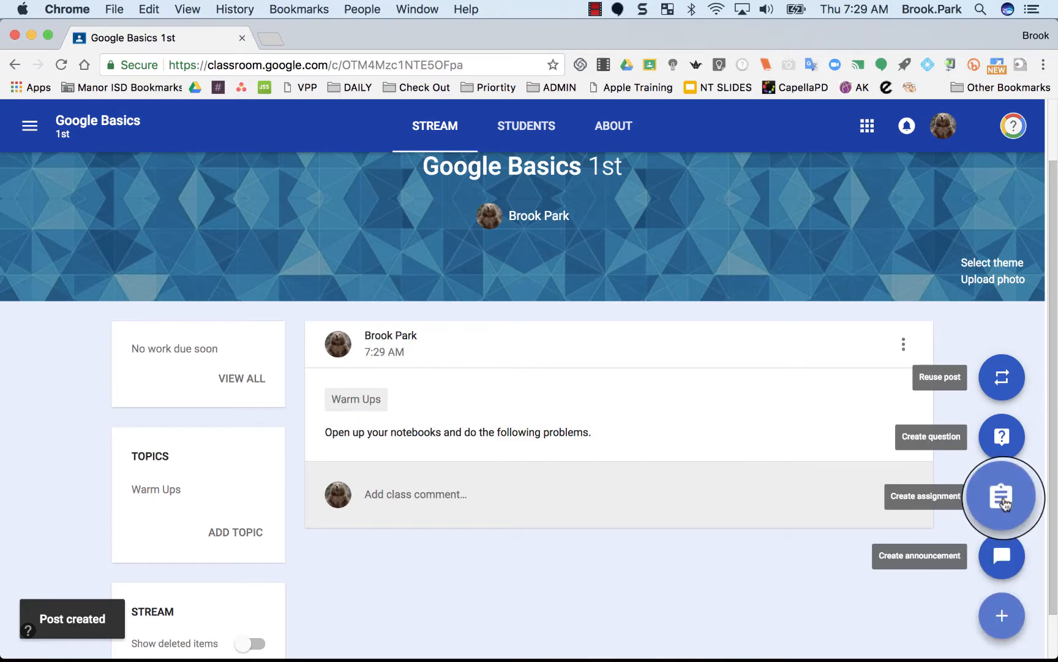
left_click(1002, 498)
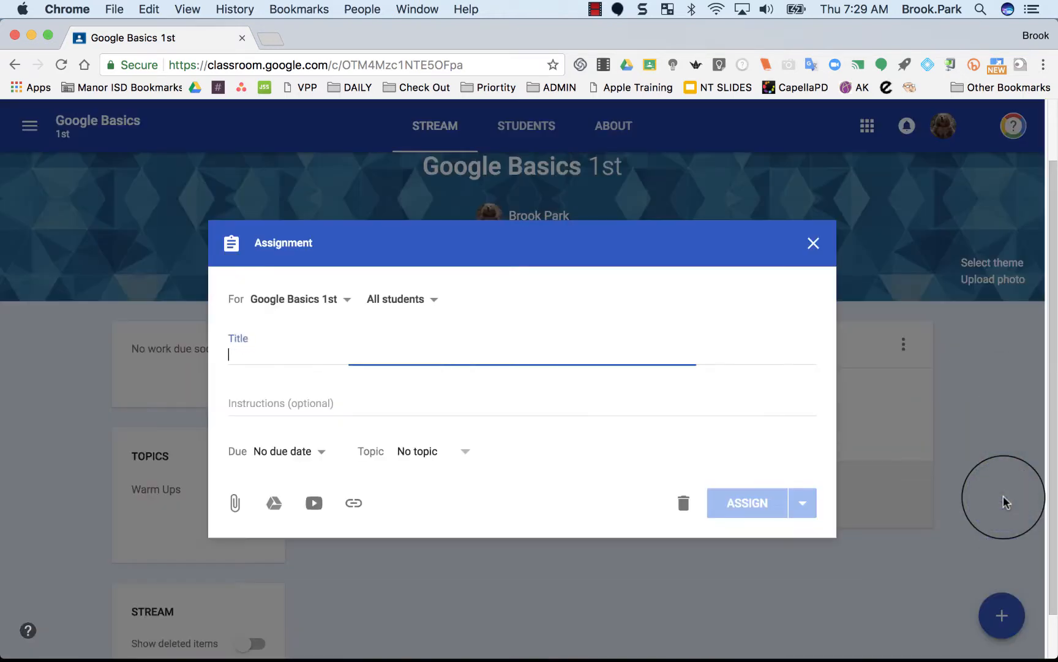
type("1")
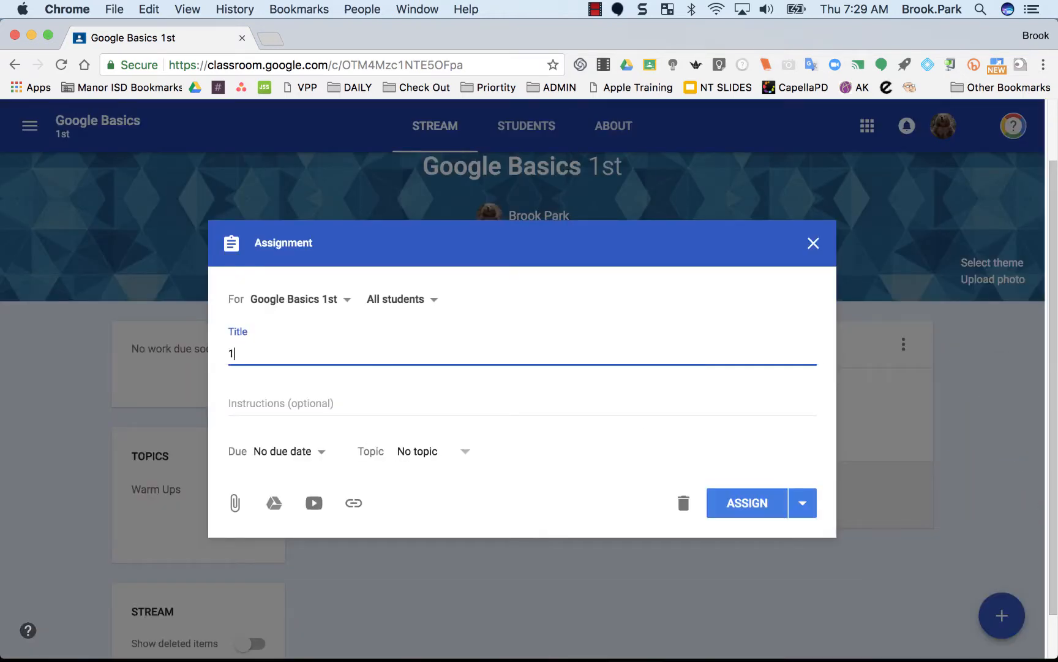
type("st Assignment")
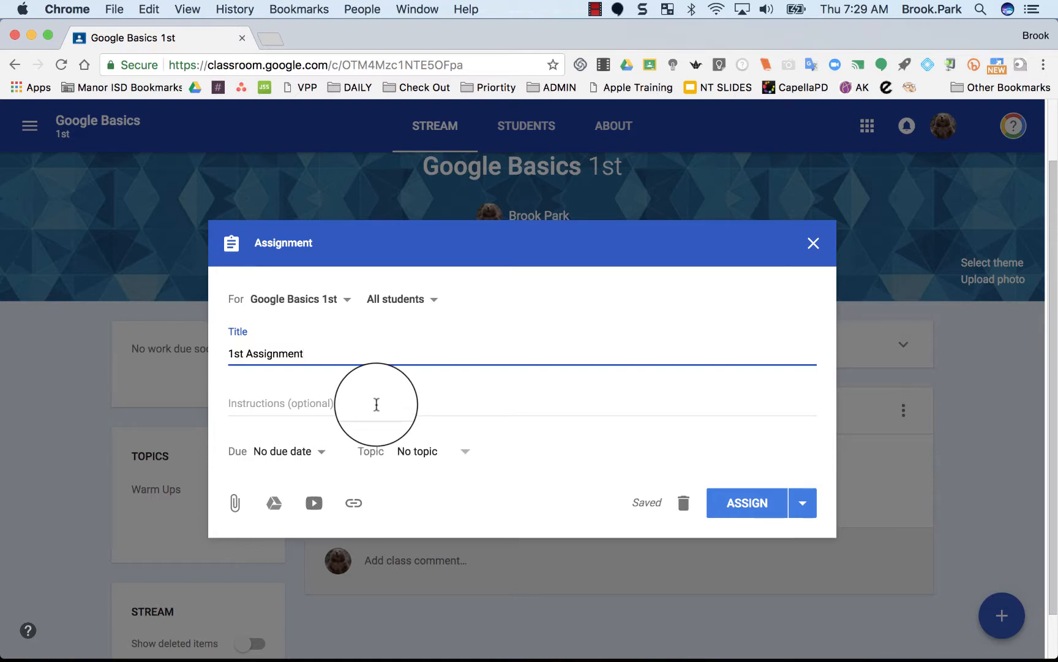
Step: Set the assignment's due date to November 13, 2017
left_click(309, 451)
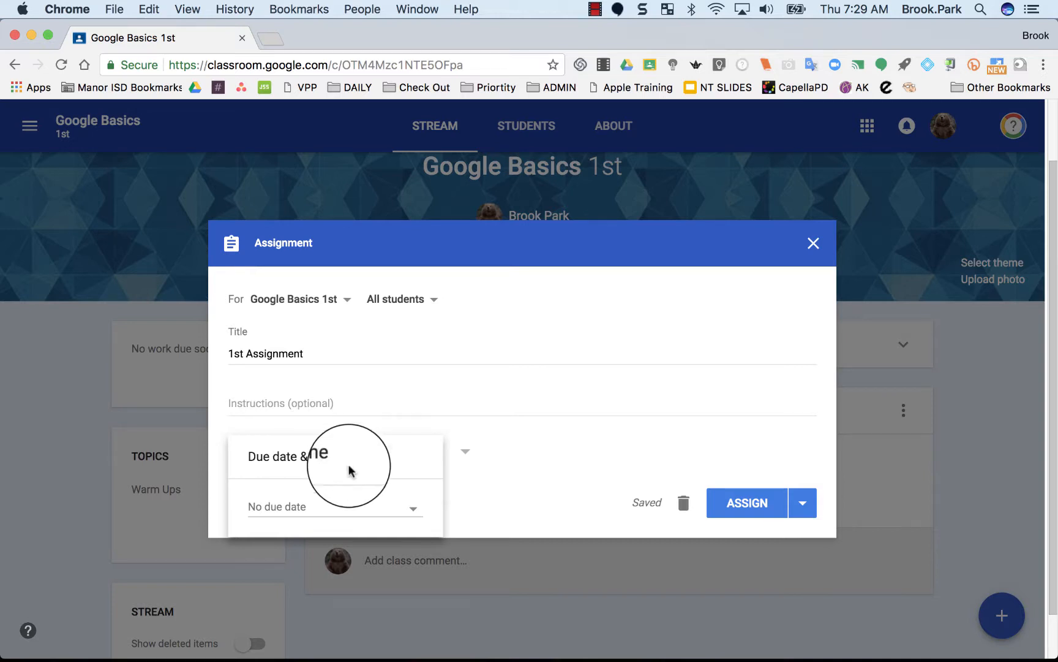
left_click(408, 508)
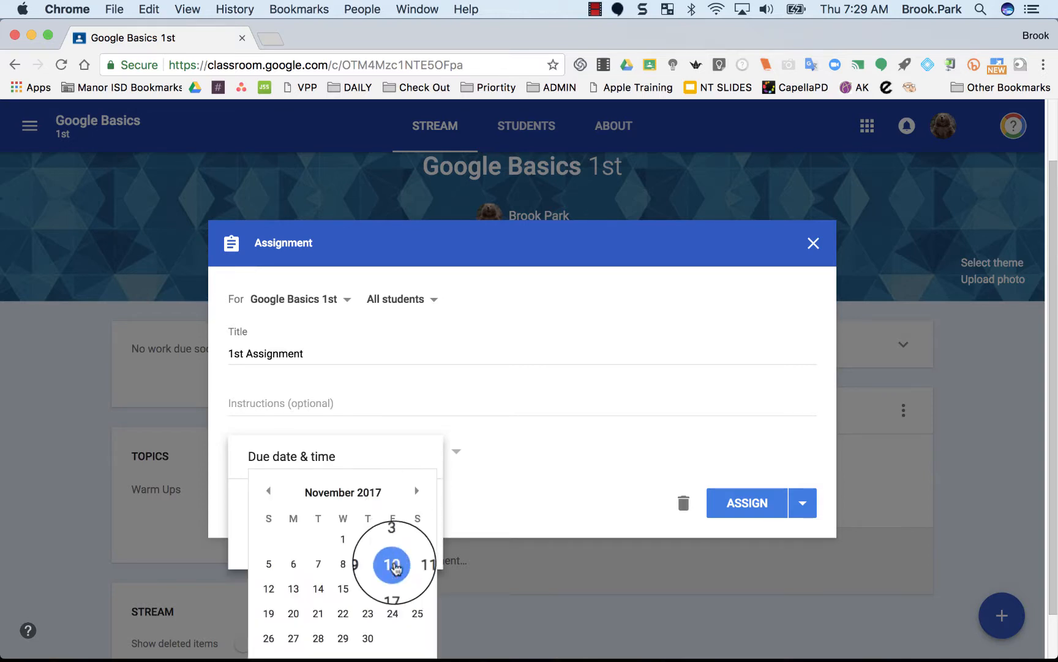
left_click(292, 589)
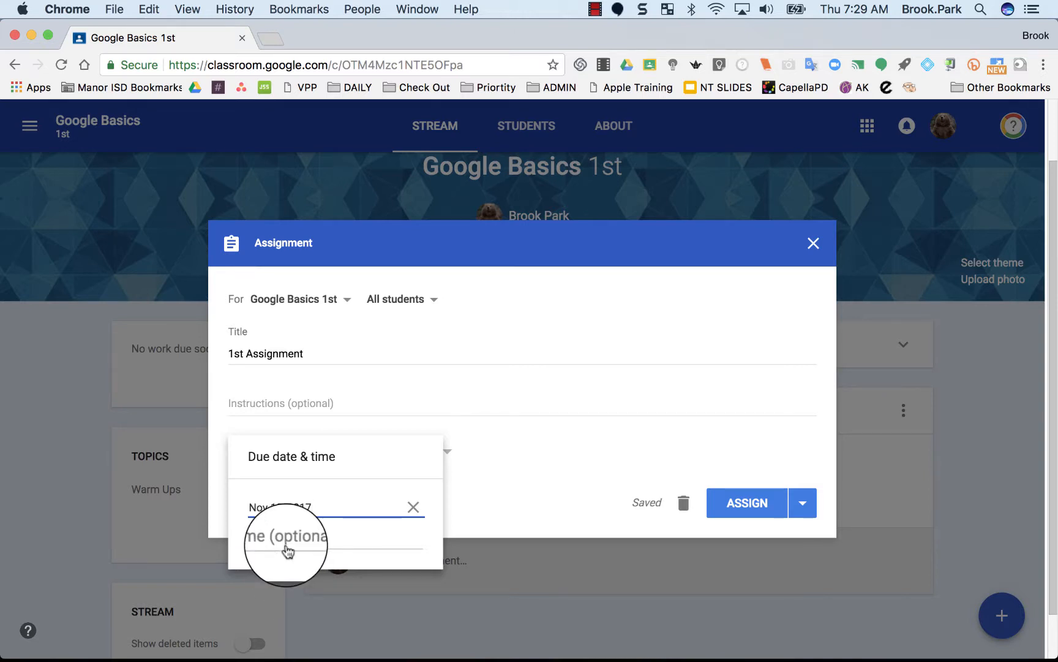
Step: Create a new topic named "Daily Work" for the 1st Assignment
left_click(520, 514)
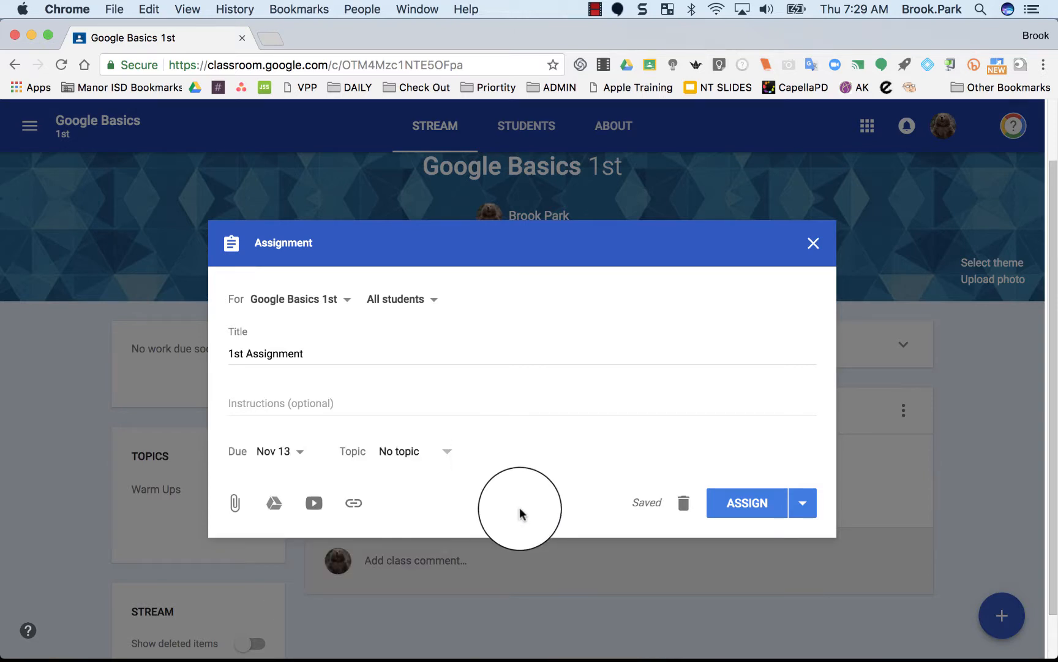
left_click(449, 454)
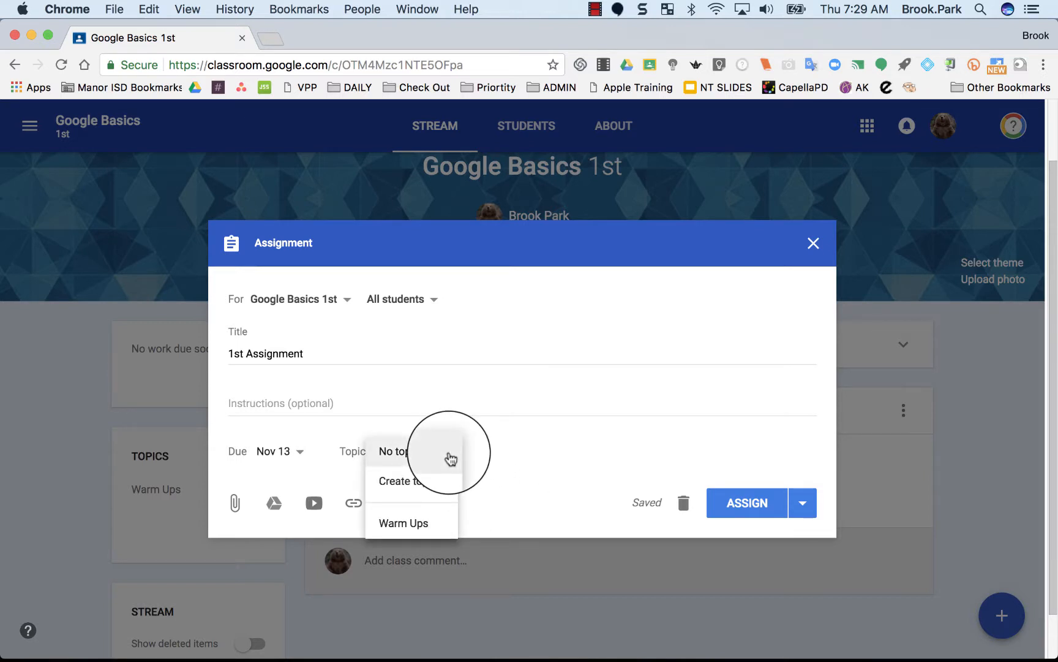
left_click(411, 480)
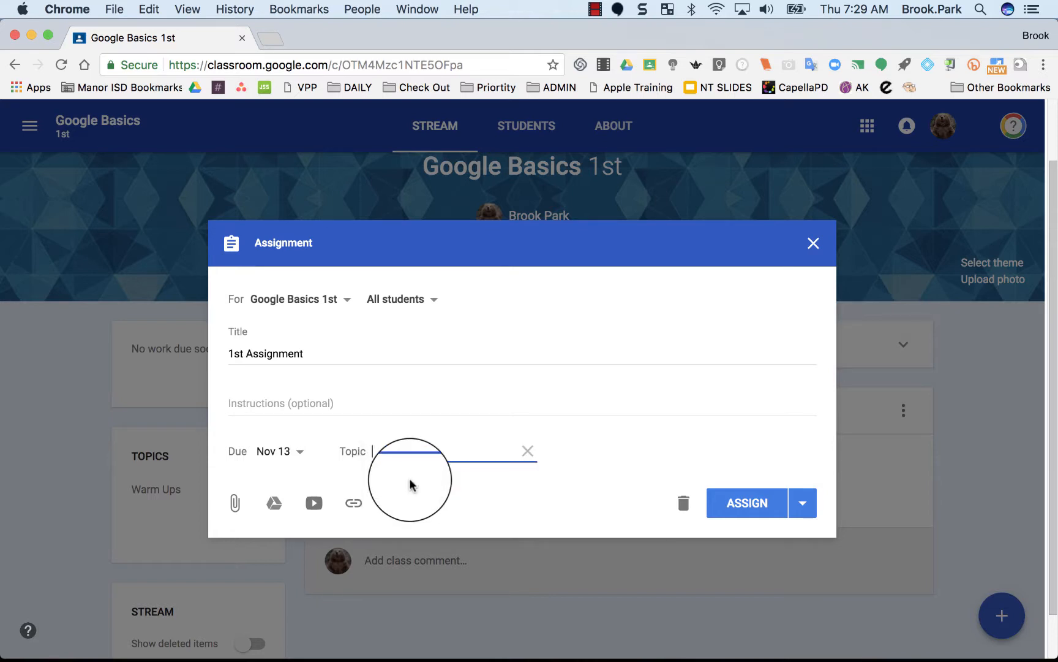
type("Daily")
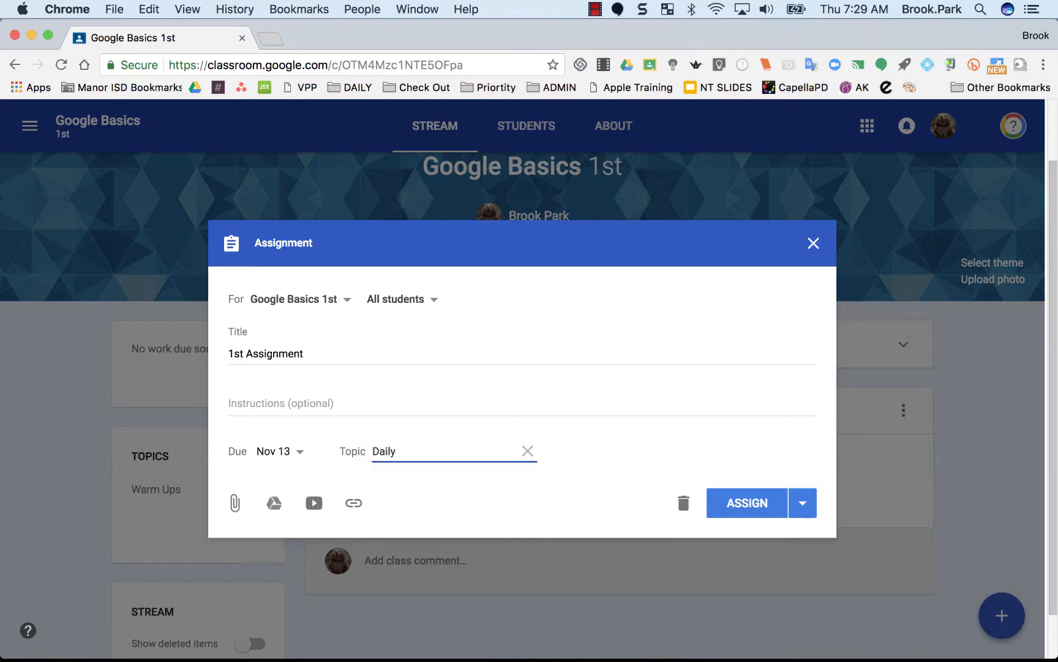
type(" Work")
left_click(511, 516)
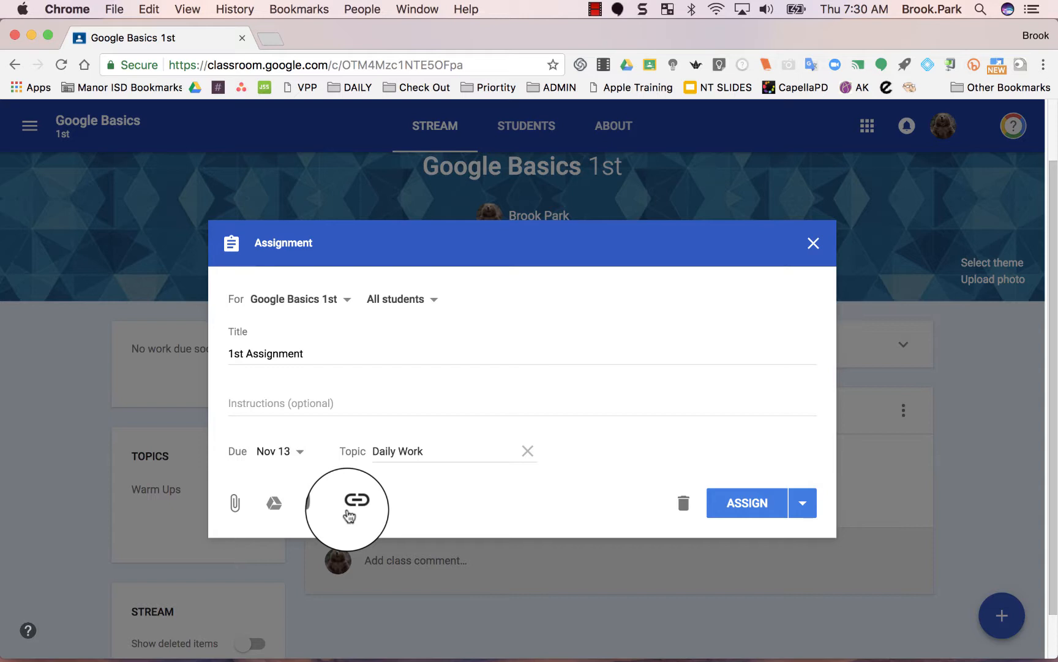
Step: Attach the "01 MacBook Advanced Tips" slides from the recent Google Drive files to the assignment
left_click(272, 506)
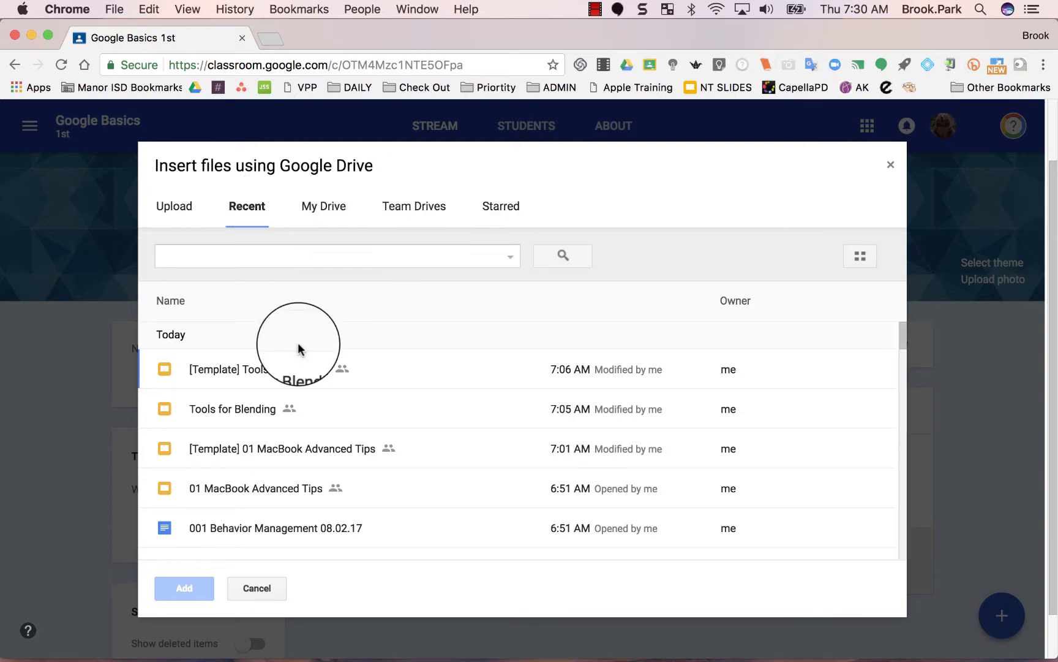
left_click(264, 491)
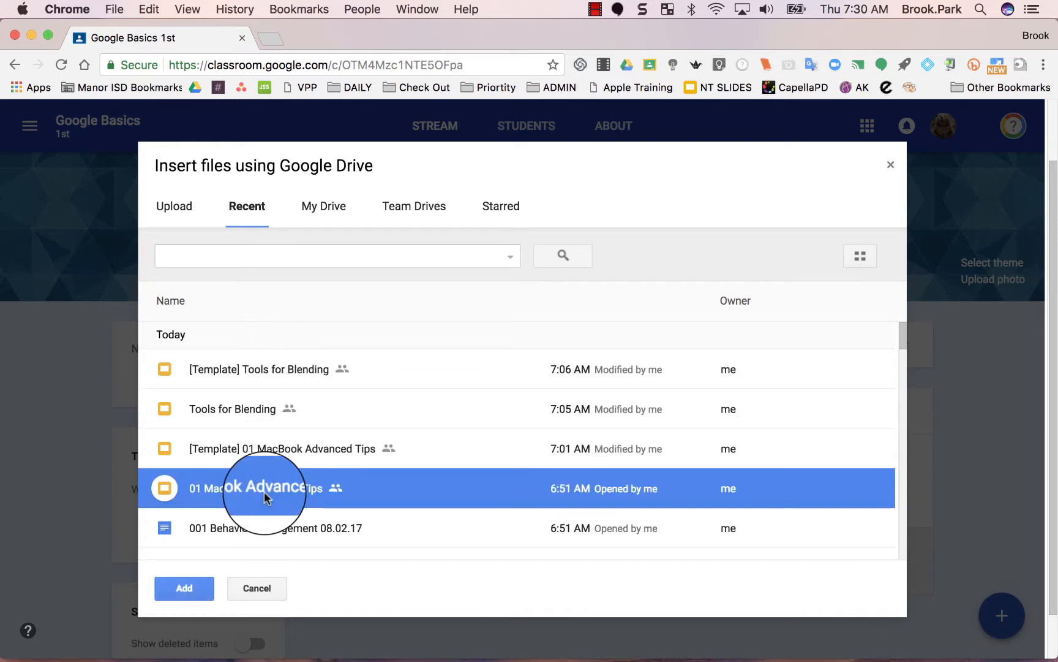
left_click(186, 579)
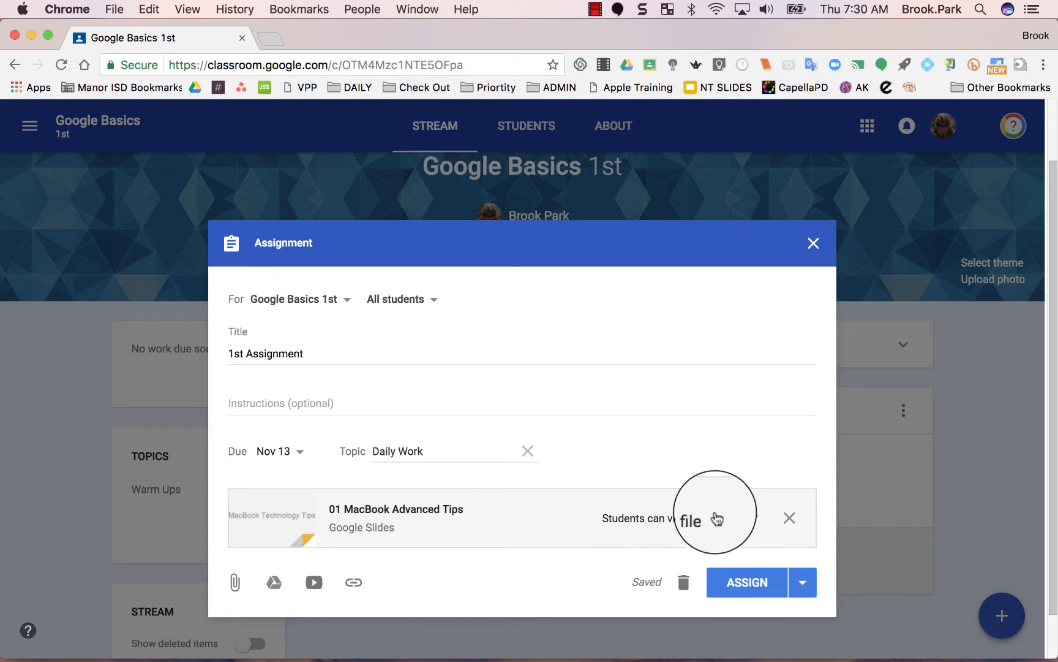
Step: Set the attached slides to make a copy for each student and assign the 1st Assignment to the class
left_click(755, 520)
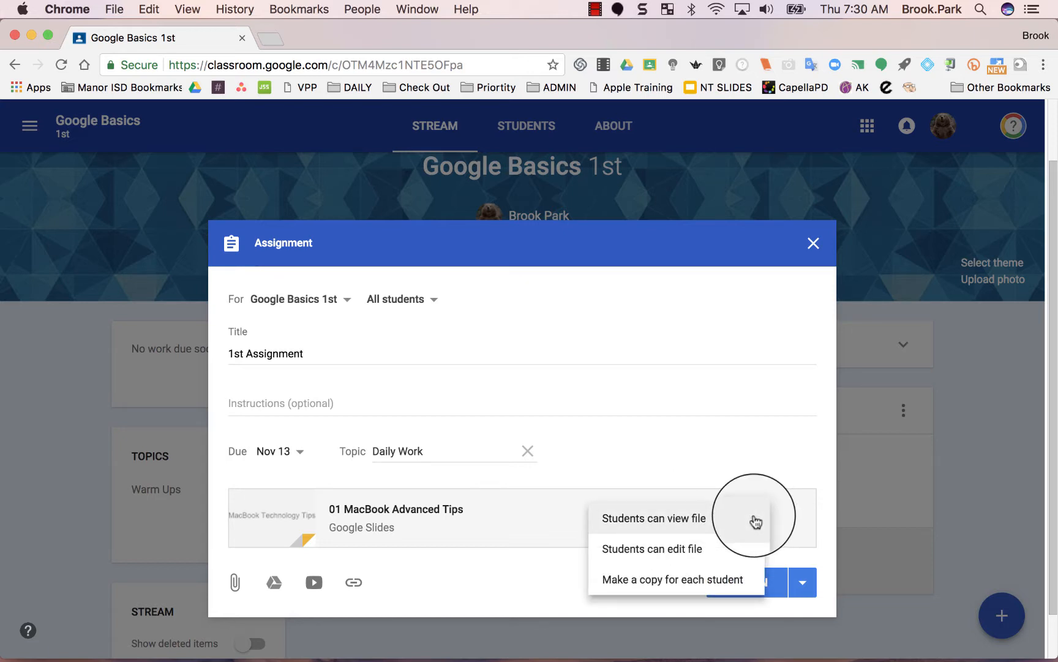
left_click(721, 585)
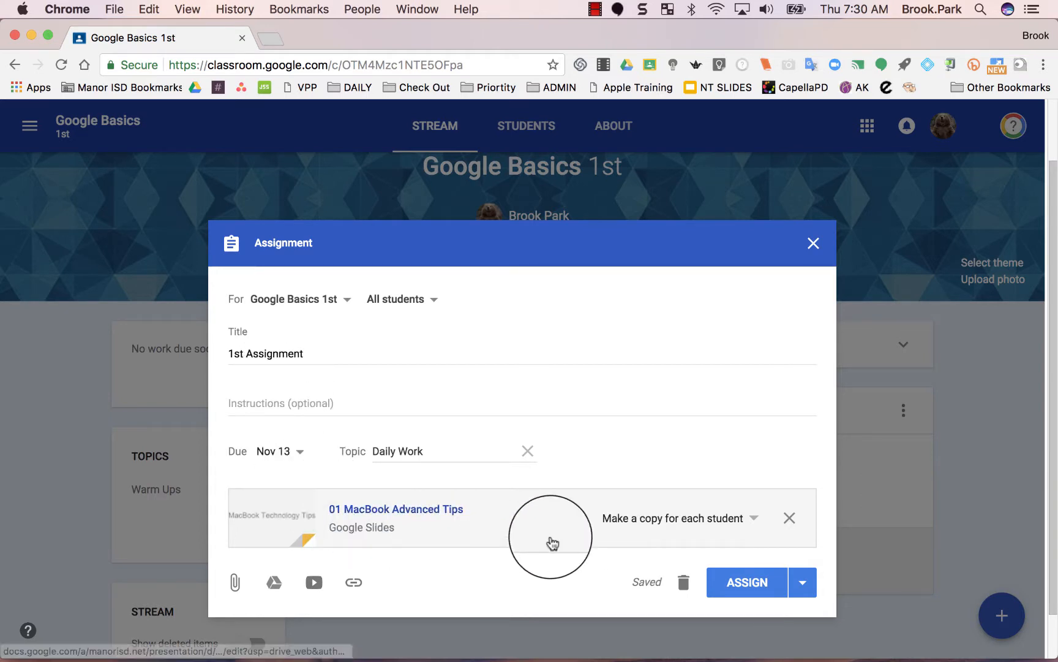
left_click(746, 582)
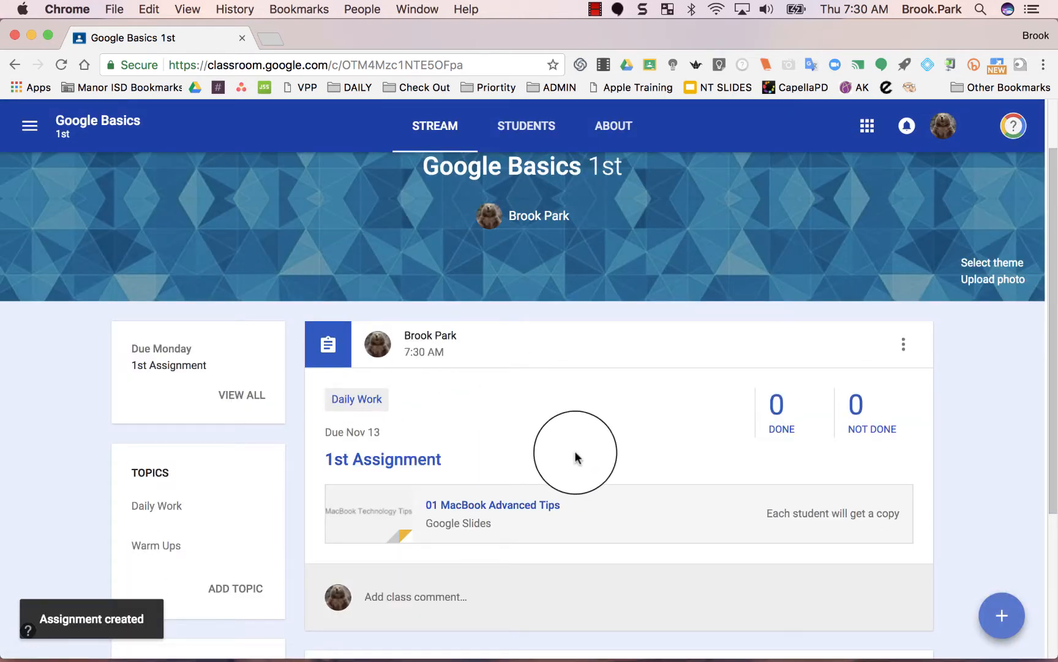
Step: Move the Warm Ups announcement to the top of the class stream
scroll(577, 451, "down", 5)
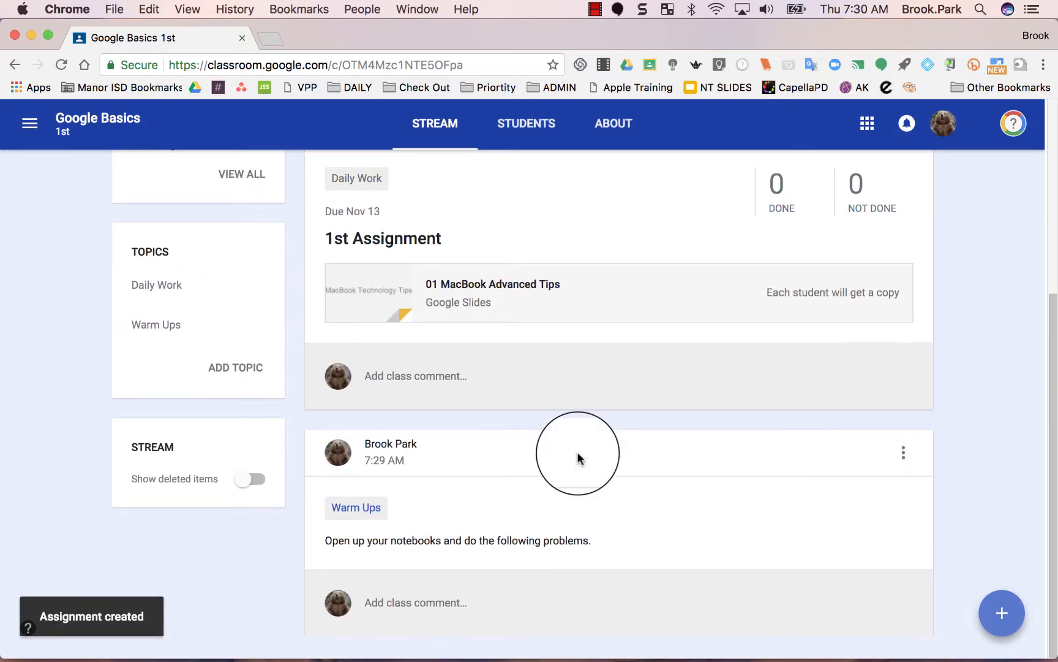
scroll(501, 486, "up", 2)
scroll(465, 532, "down", 2)
scroll(465, 528, "up", 5)
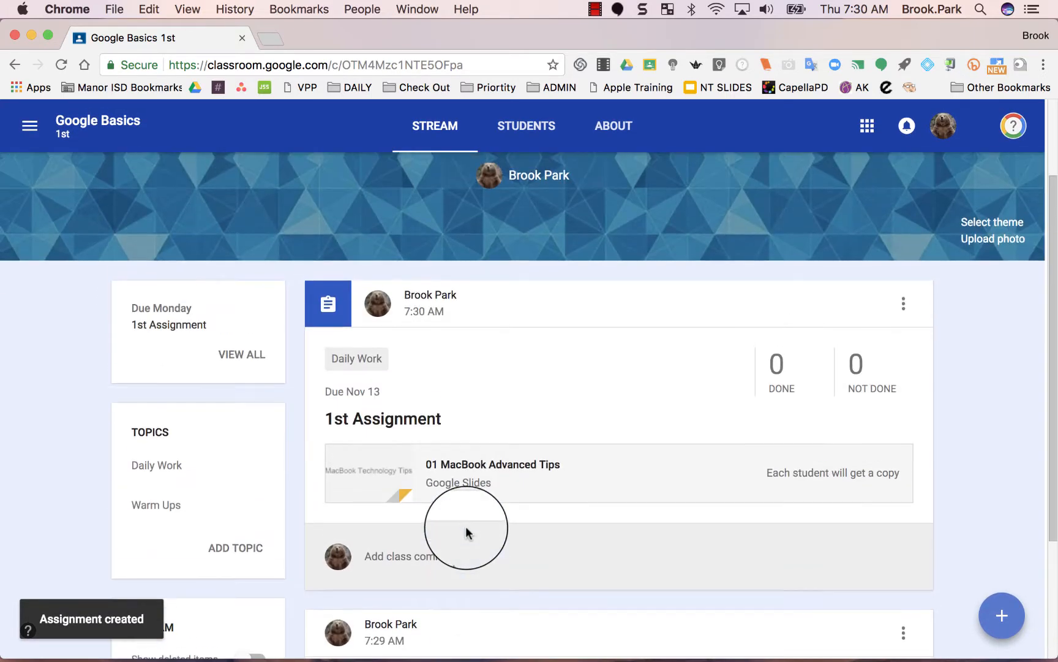
scroll(467, 528, "down", 3)
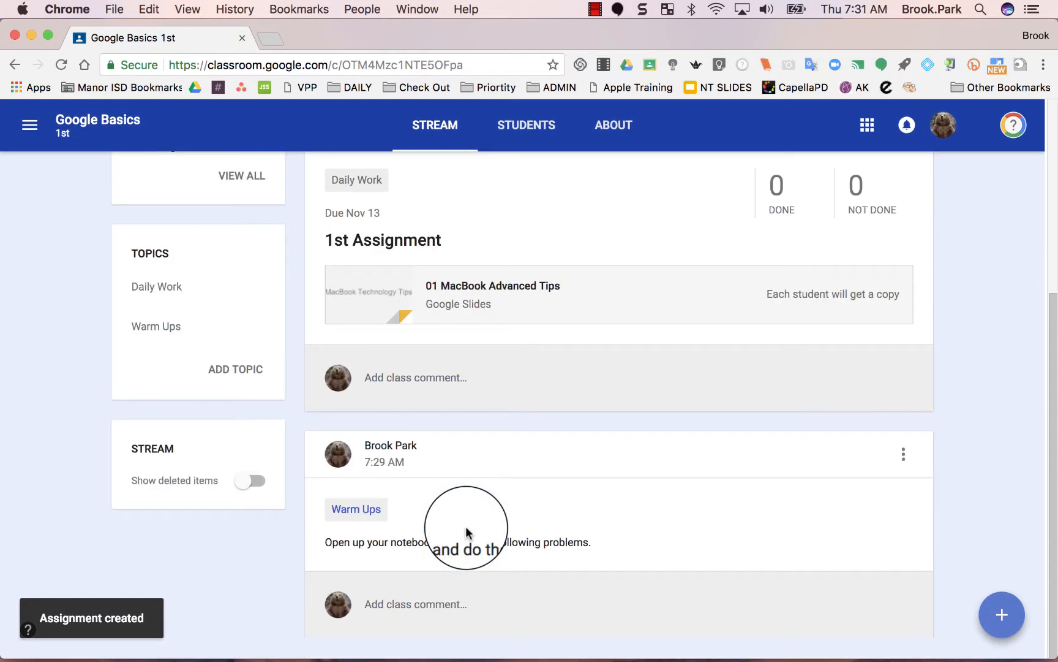
left_click(904, 456)
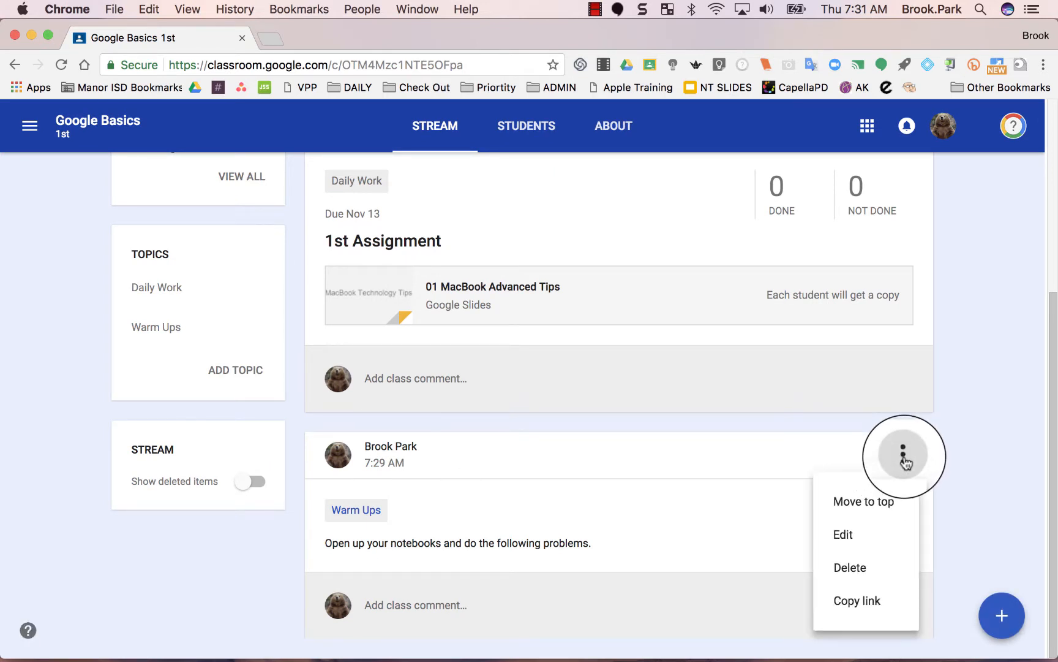
left_click(893, 500)
scroll(872, 498, "up", 2)
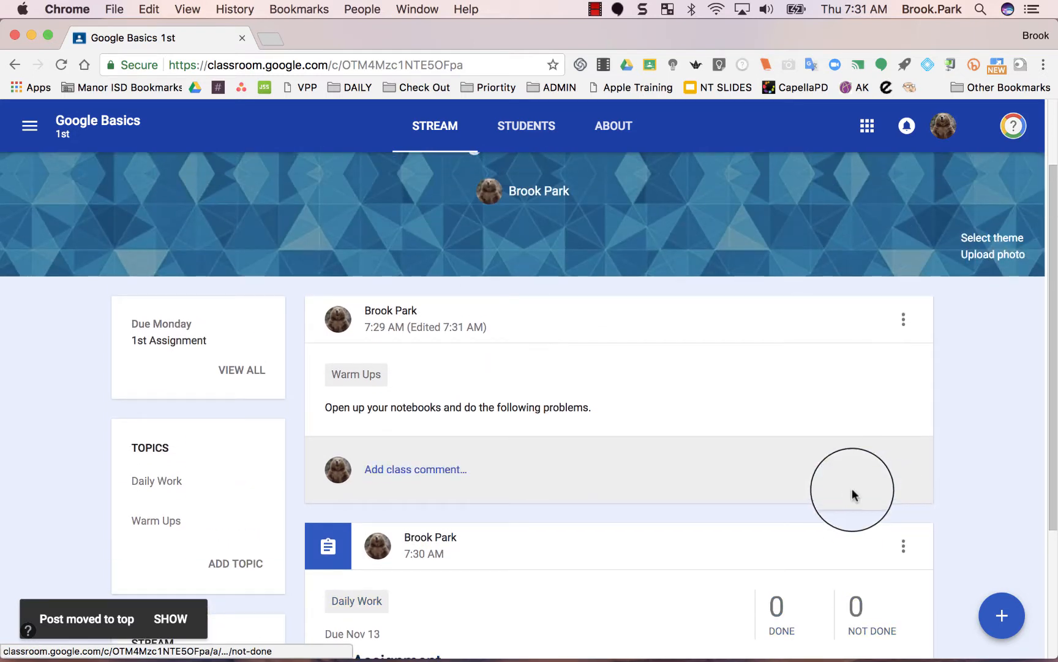
Step: View only the posts filed under the Warm Ups topic and return to the full class stream
scroll(685, 405, "down", 1)
scroll(684, 401, "down", 1)
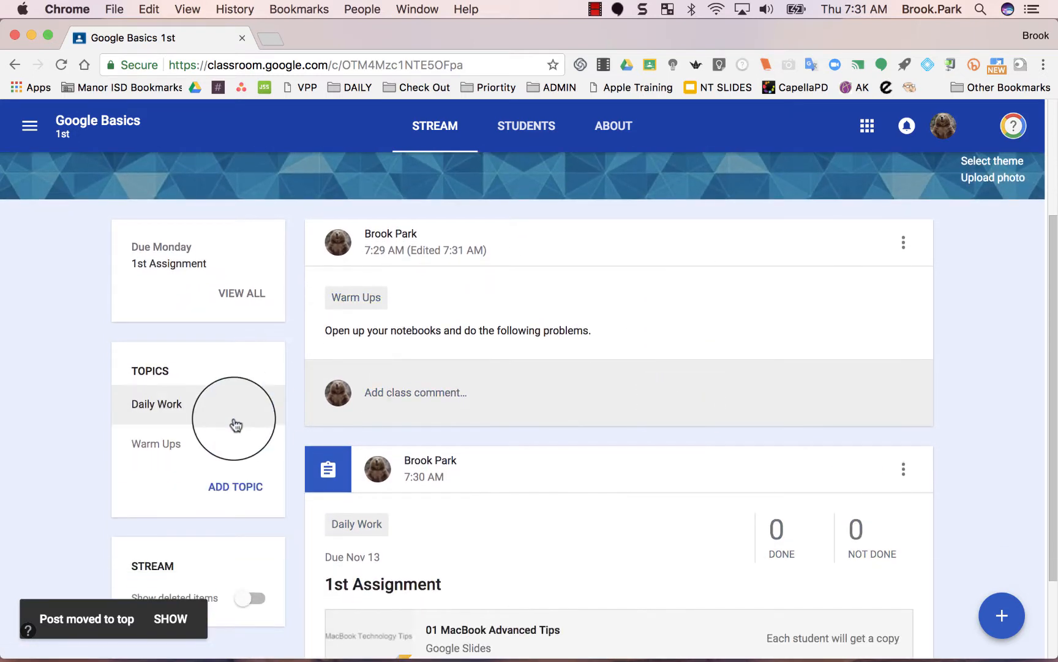
left_click(147, 447)
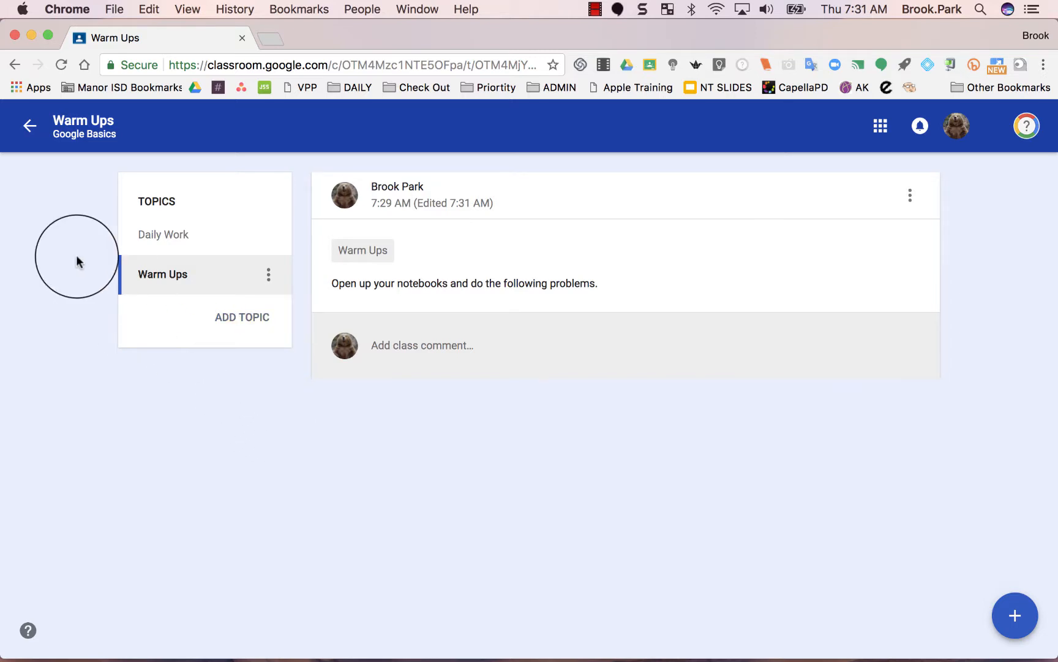
left_click(30, 126)
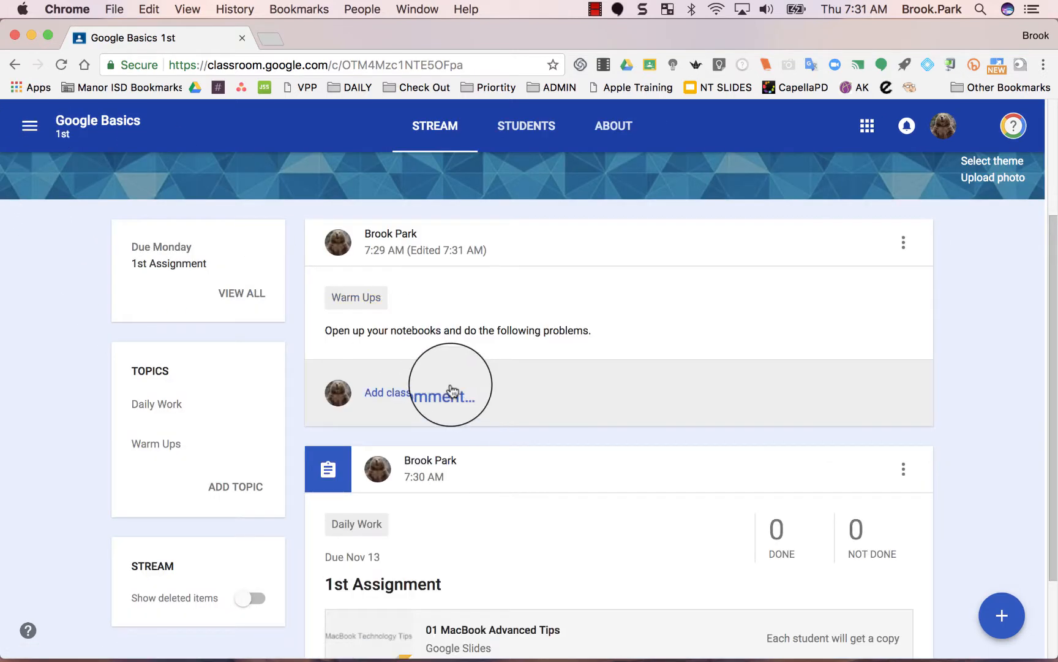
Step: Start a new question for Google Basics 1st that reads "Ask the question?"
scroll(652, 497, "down", 3)
scroll(650, 493, "up", 3)
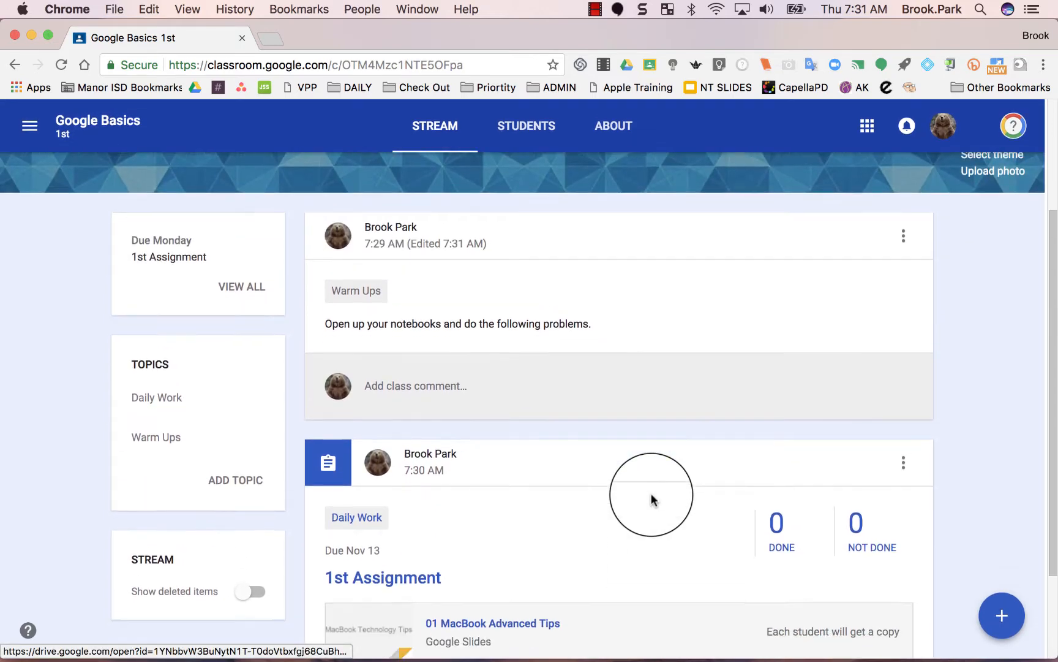
scroll(651, 494, "down", 2)
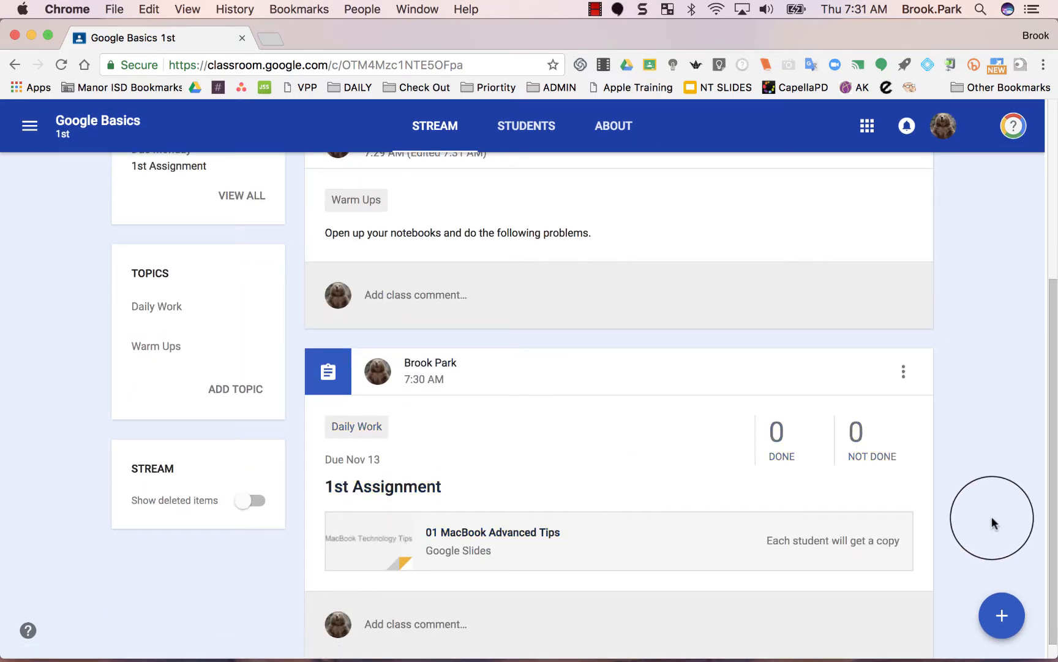
mouse_move(1004, 625)
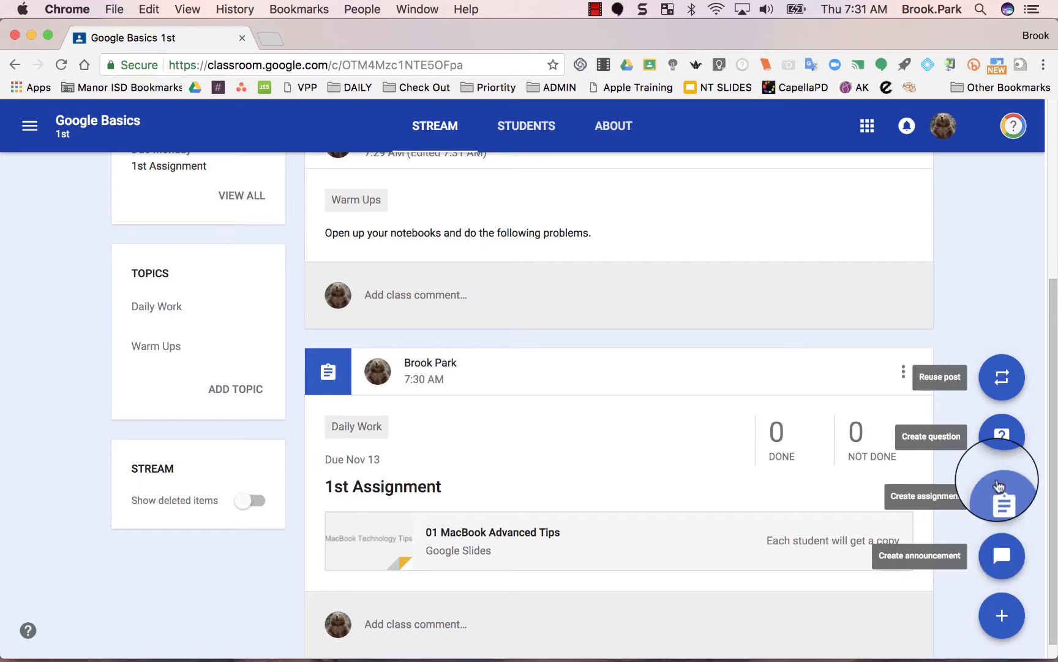
left_click(1005, 439)
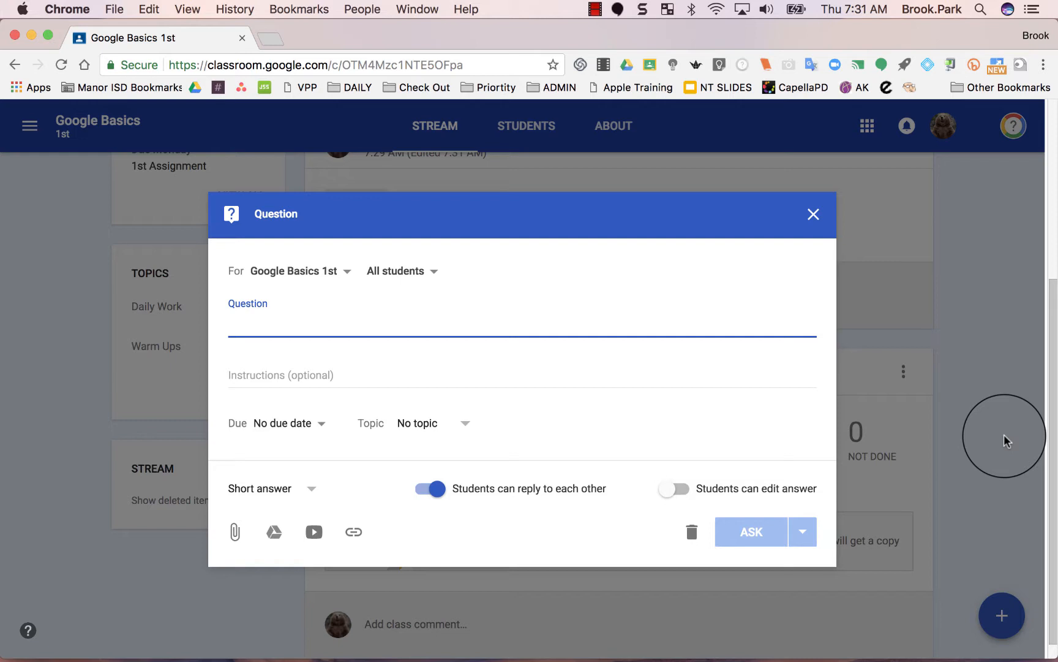
type("As")
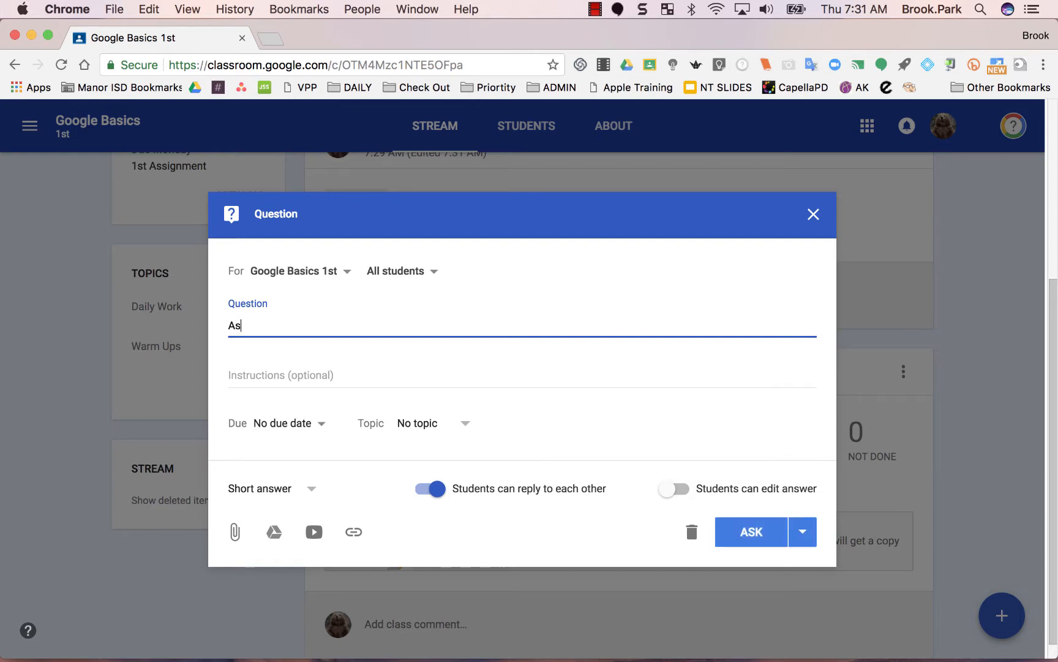
type("k the question?")
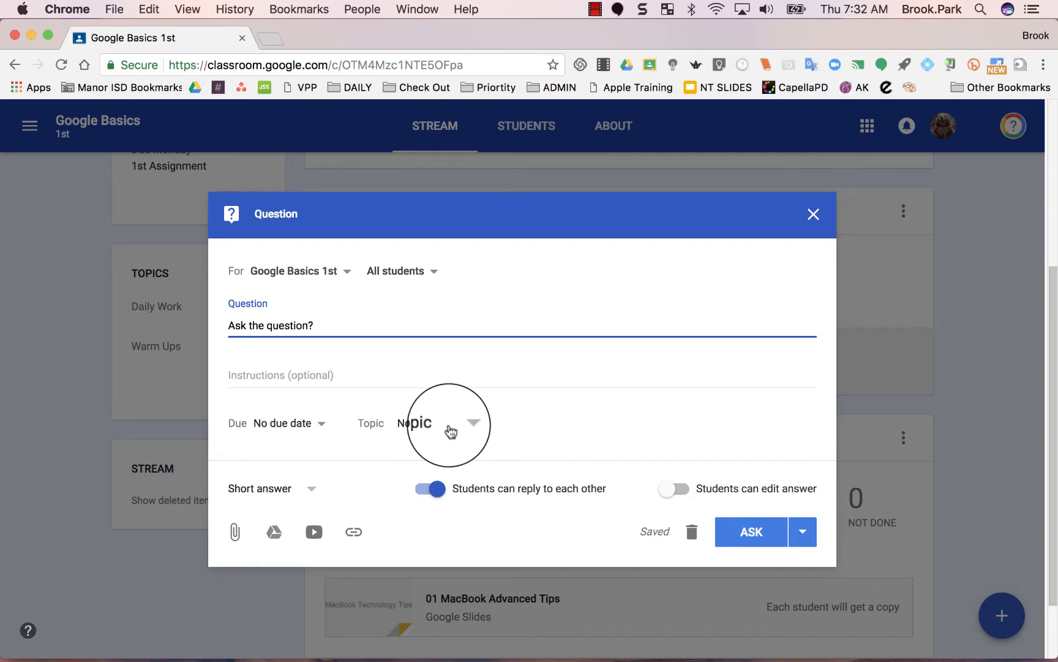
Step: Check the answer type choices, keep Short answer, and ask the question to all students
left_click(300, 495)
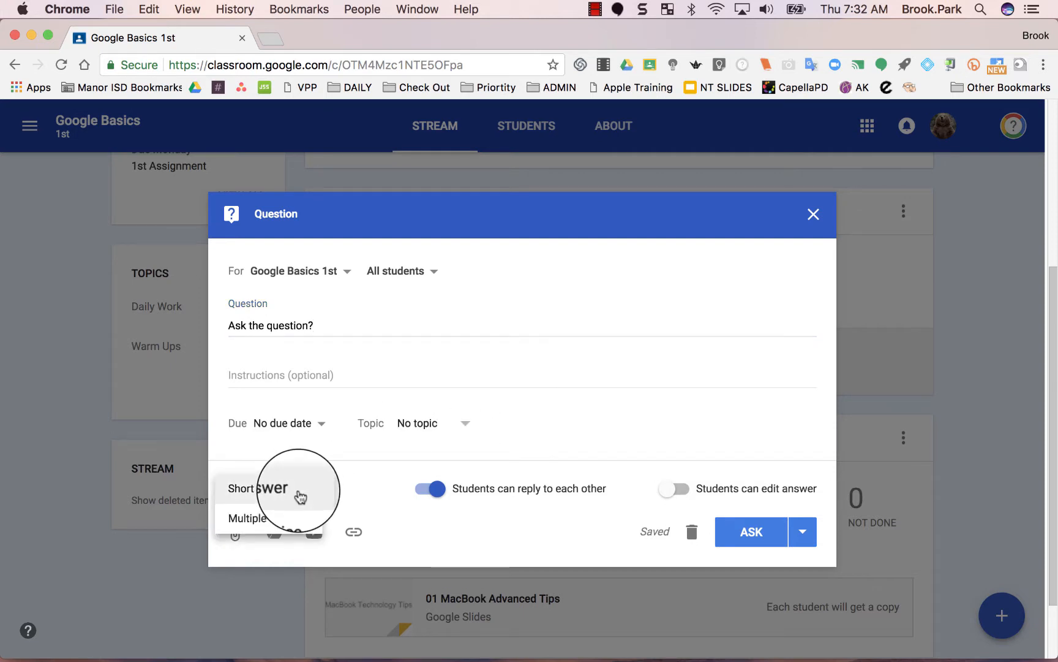
left_click(369, 452)
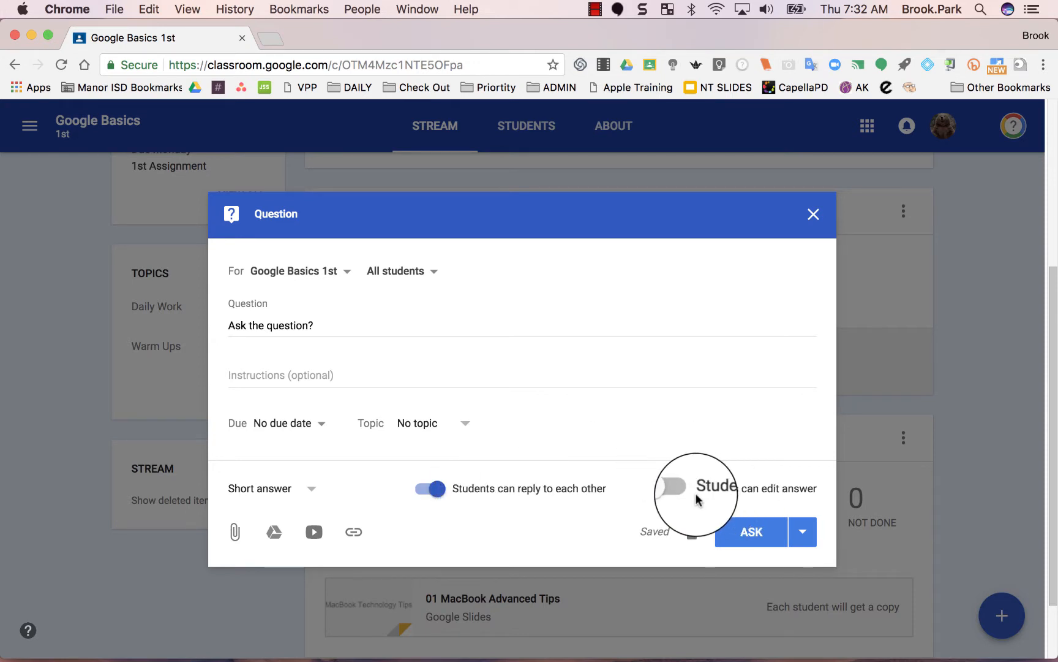
left_click(736, 532)
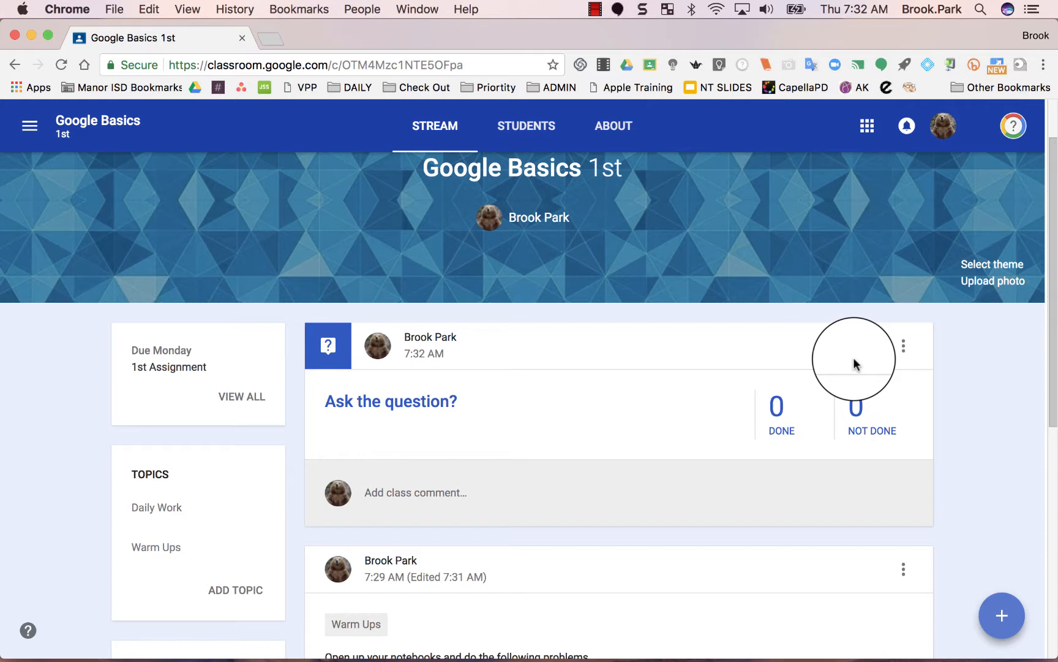
left_click(904, 346)
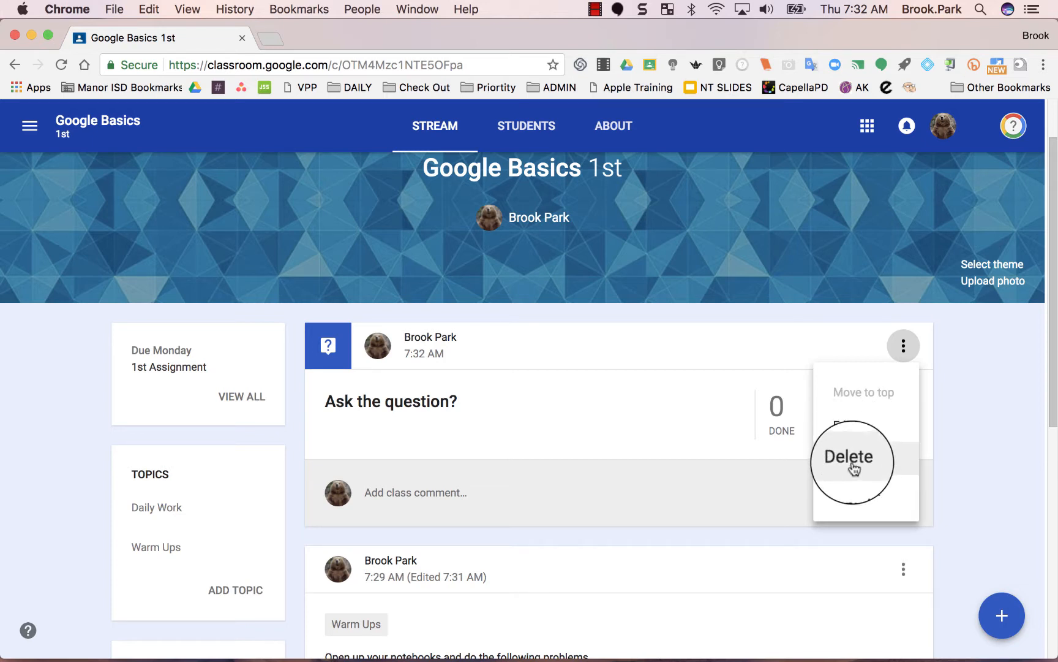
left_click(963, 484)
Step: Start reusing an existing post and choose the A115 class as its source
mouse_move(996, 613)
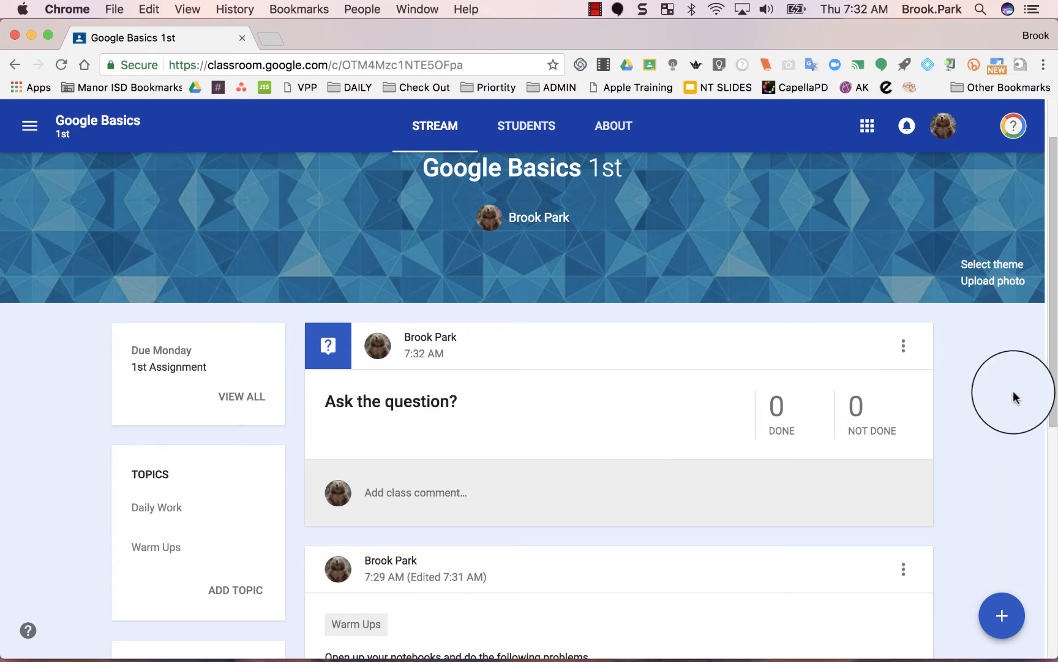
left_click(1002, 380)
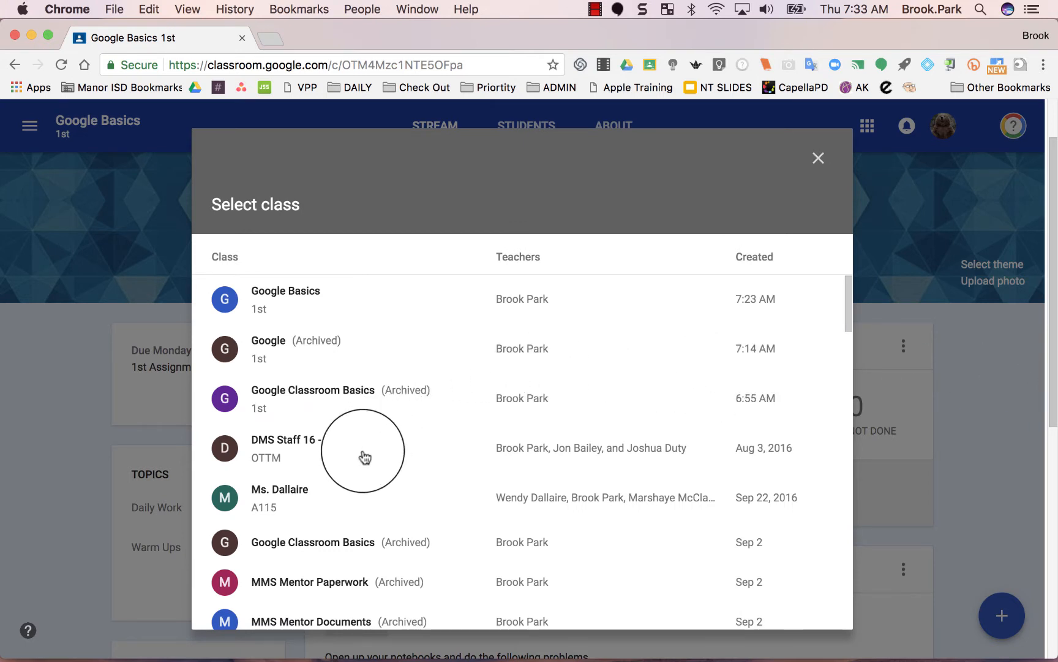
scroll(364, 456, "down", 4)
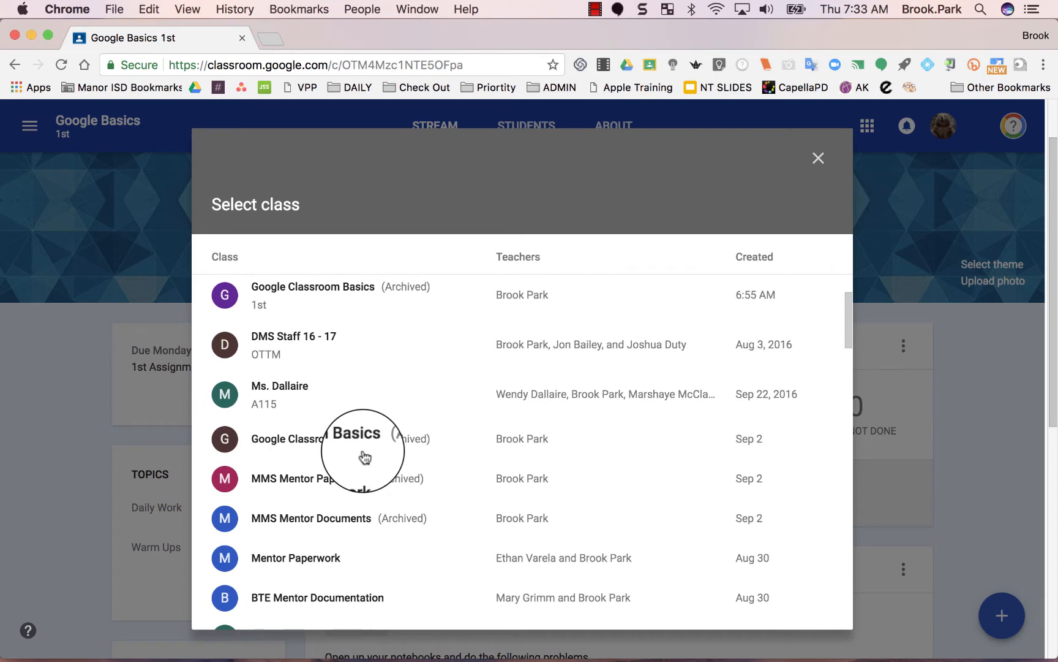
left_click(310, 402)
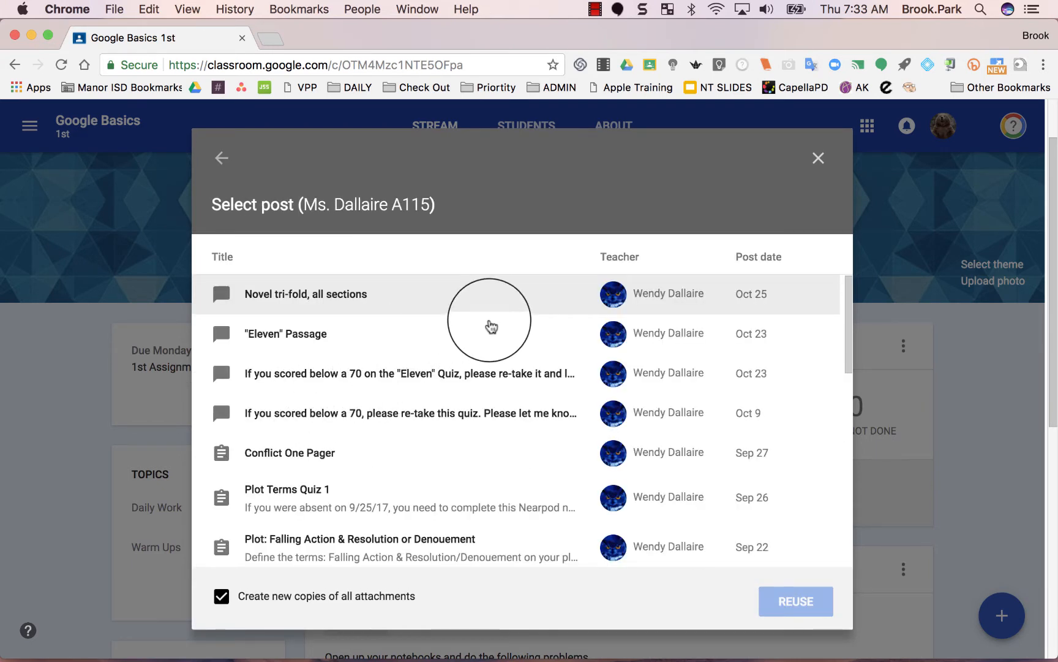
Step: Reuse the Oct 23 announcement about re-taking the "Eleven" Quiz, with new copies of attachments, and post it to Google Basics 1st
scroll(461, 450, "down", 4)
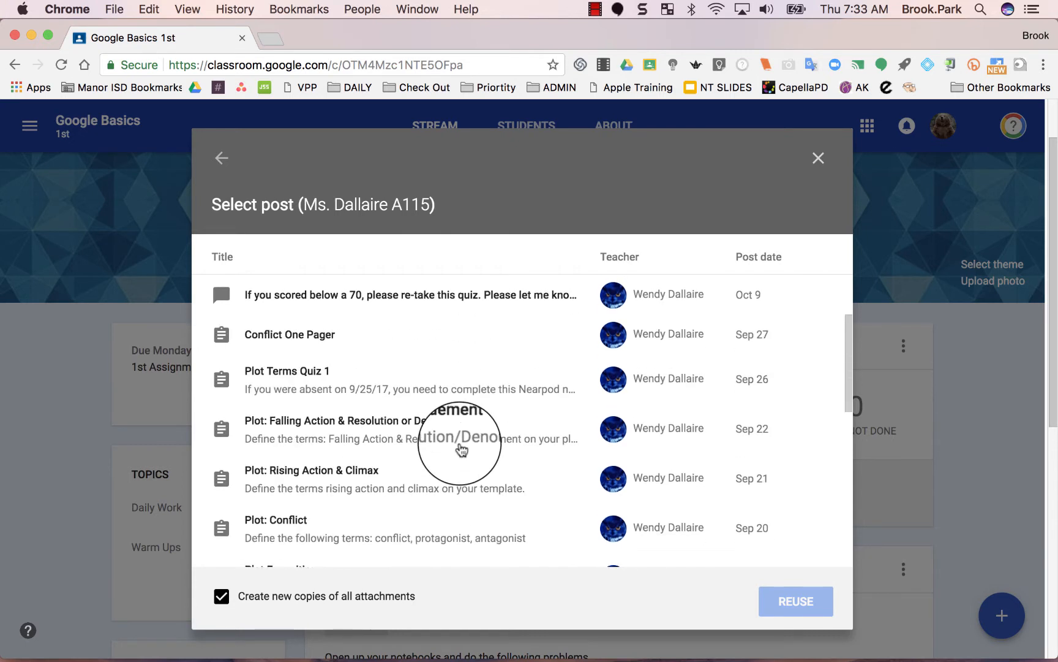
scroll(461, 383, "up", 2)
left_click(376, 328)
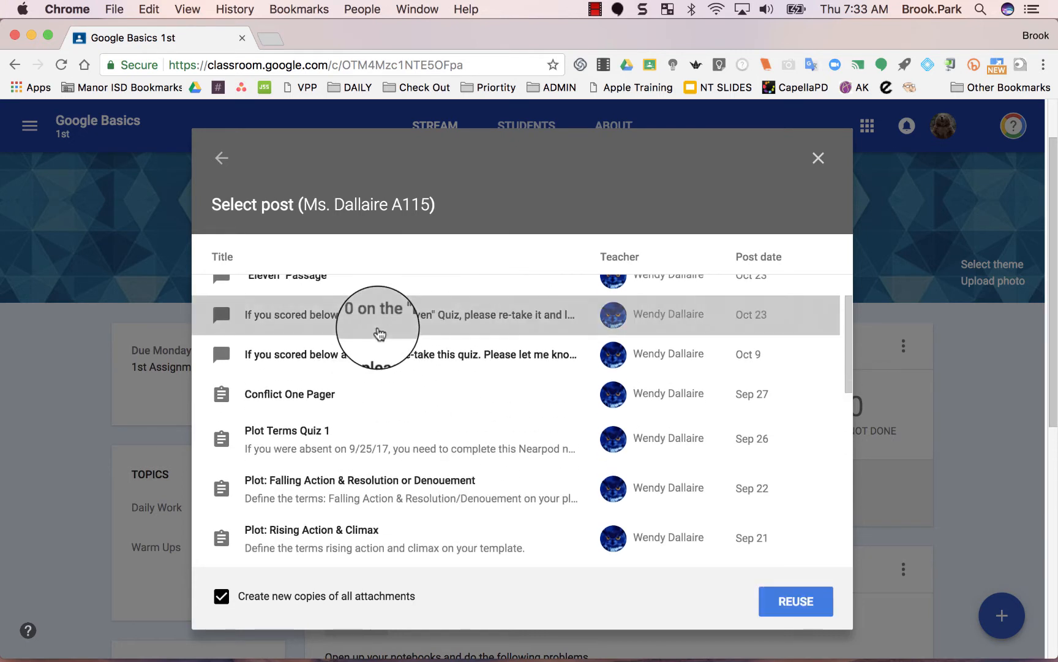
left_click(787, 603)
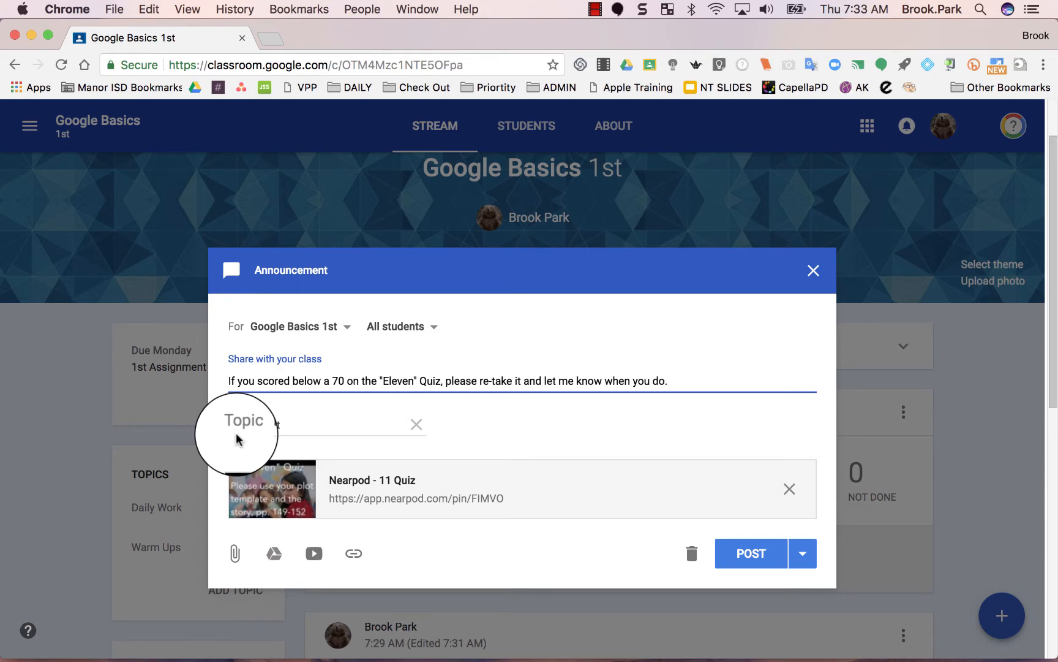
left_click(743, 555)
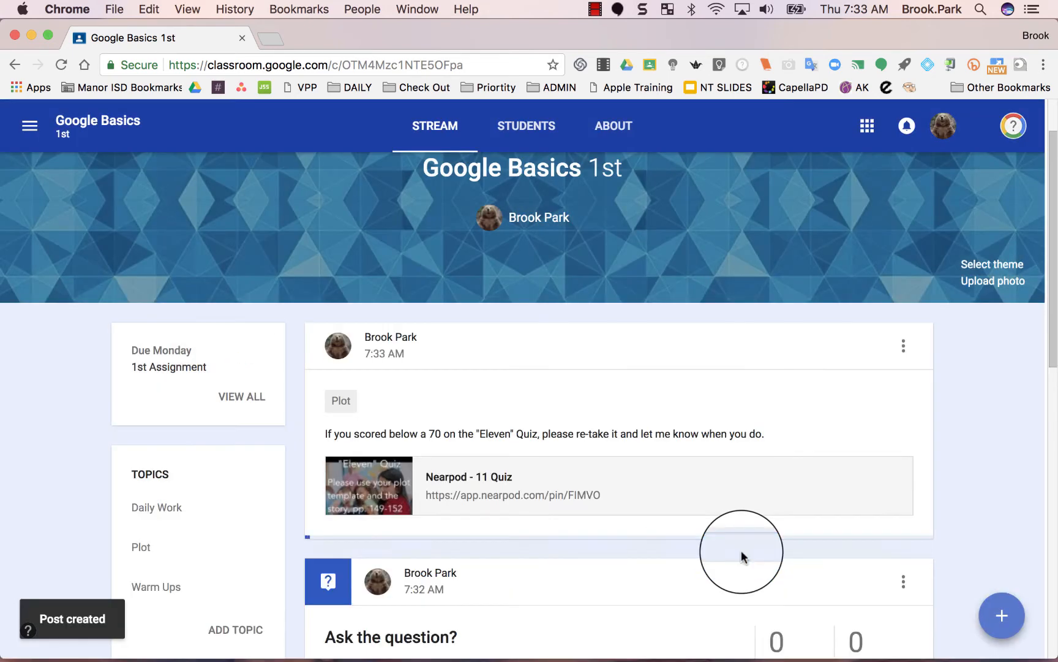
scroll(743, 557, "down", 10)
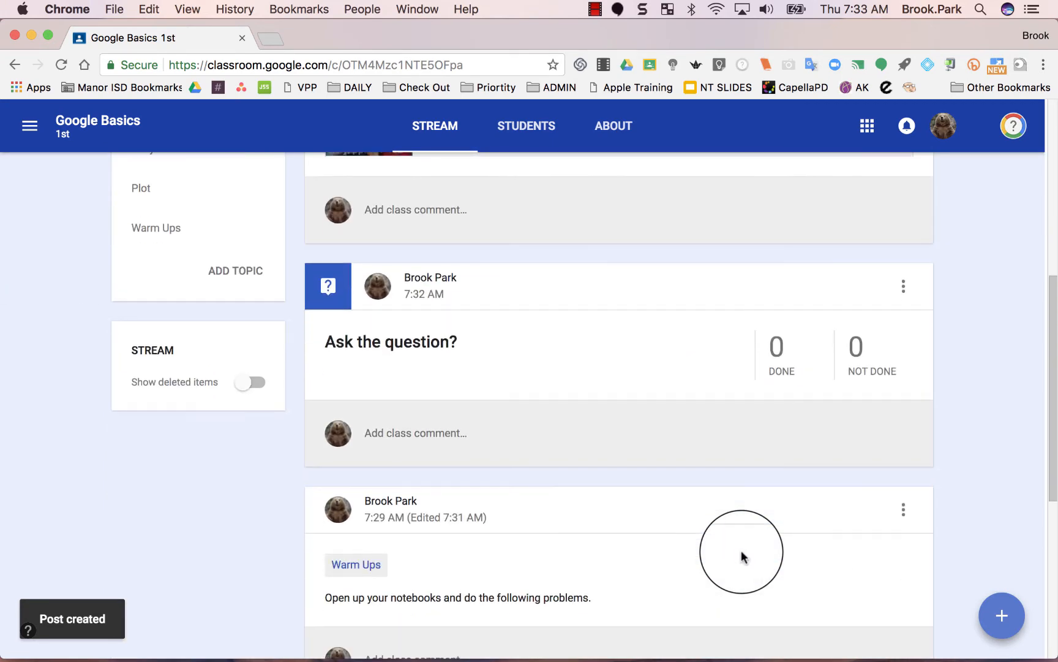
scroll(741, 551, "down", 3)
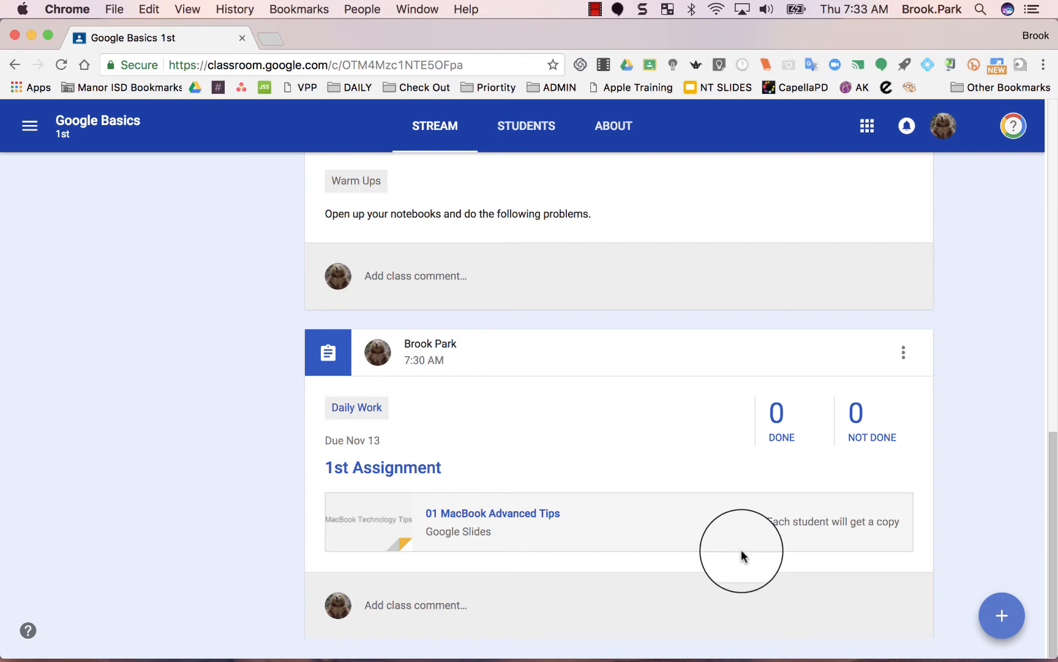
scroll(741, 550, "up", 10)
scroll(741, 556, "up", 5)
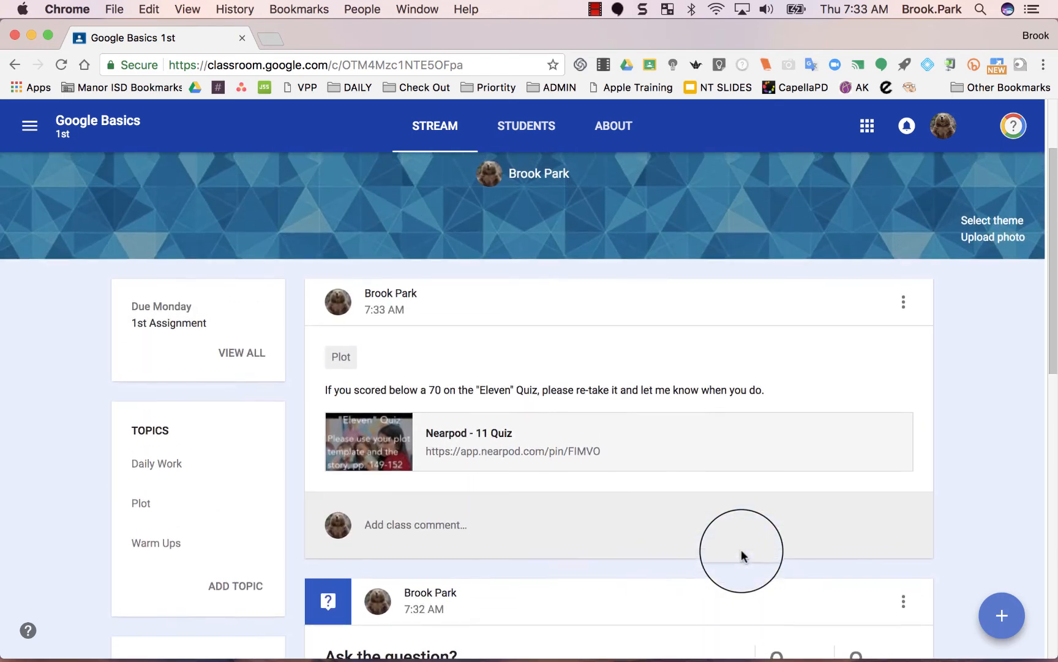